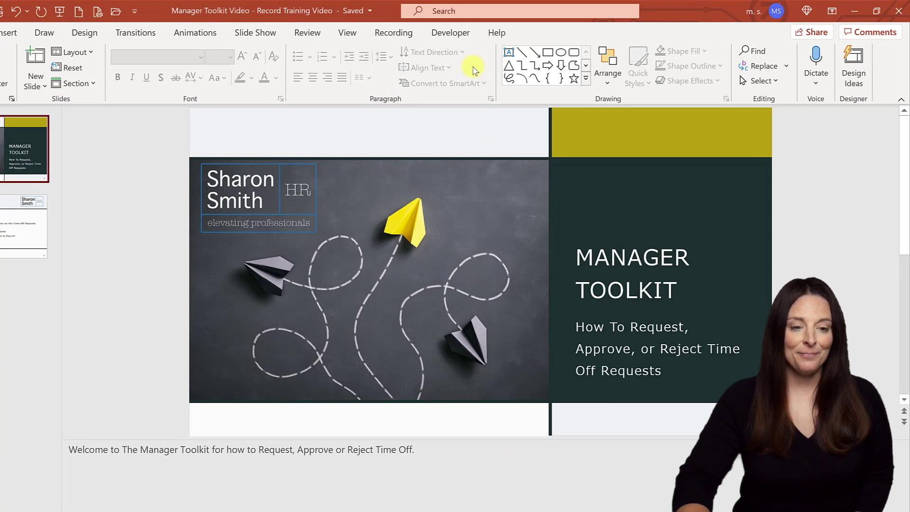
- Confirm Recording is checked under Main Tabs in Customize the Ribbon, then close PowerPoint Options
right_click(474, 70)
left_click(492, 95)
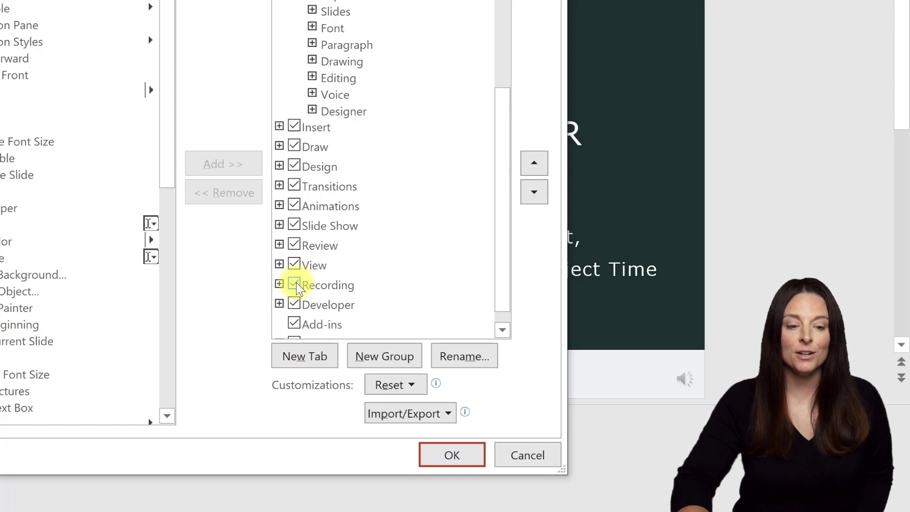
left_click(295, 283)
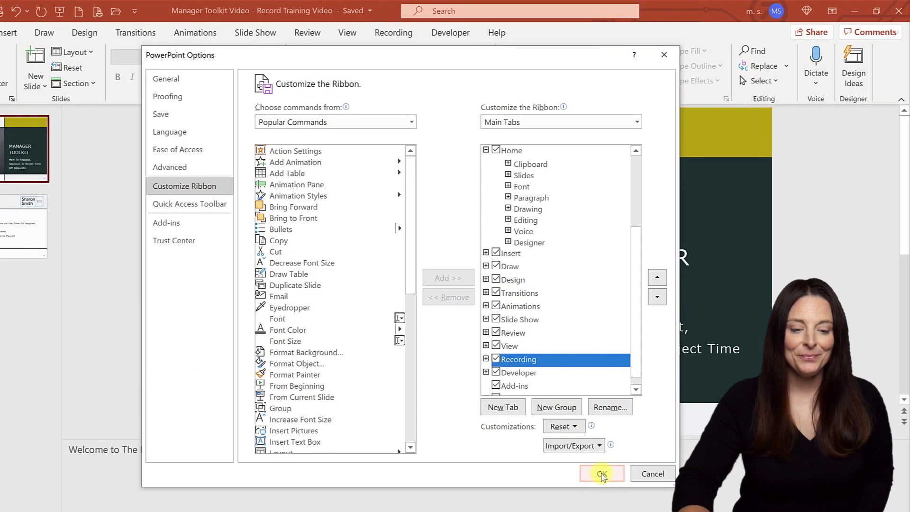
left_click(452, 458)
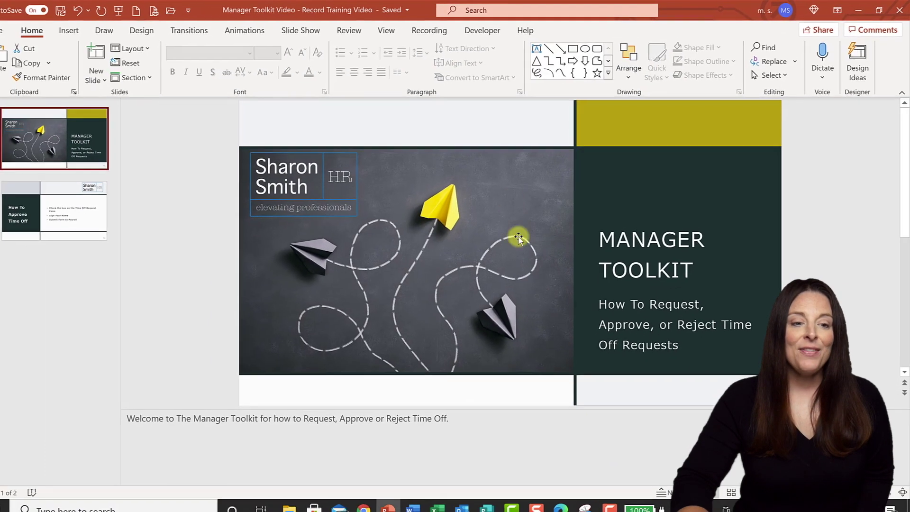
- Show the Recording tab and move to slide 2, 'How To Approve Time Off'
left_click(440, 30)
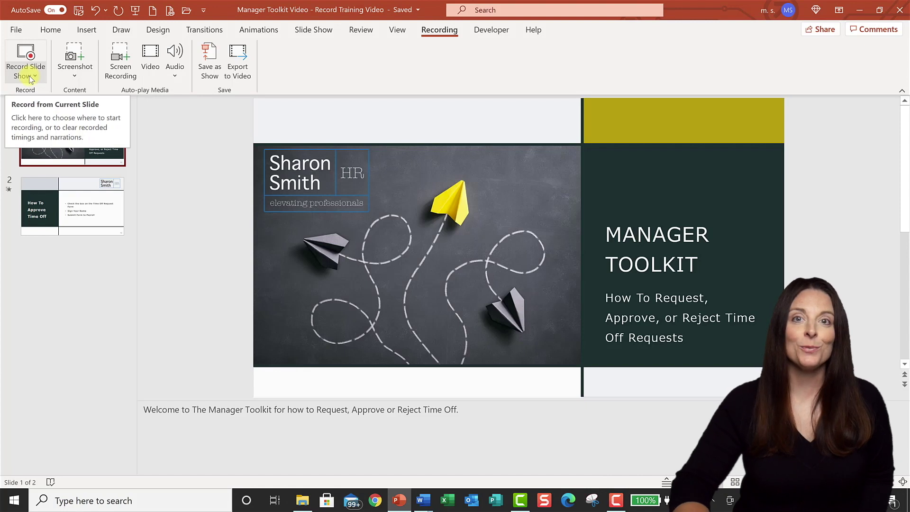
key("Page_Down")
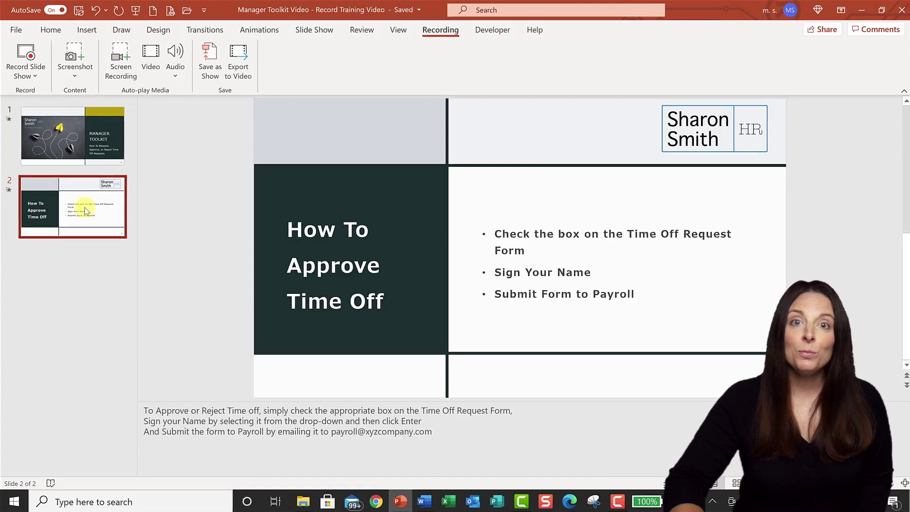
- Duplicate slide 2 as slide 3 and delete its bullet text and empty content placeholder
right_click(85, 207)
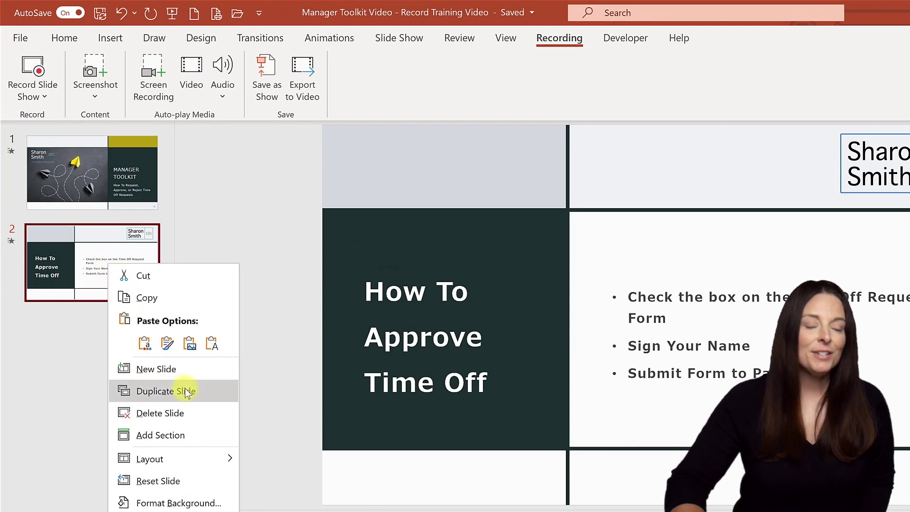
left_click(183, 391)
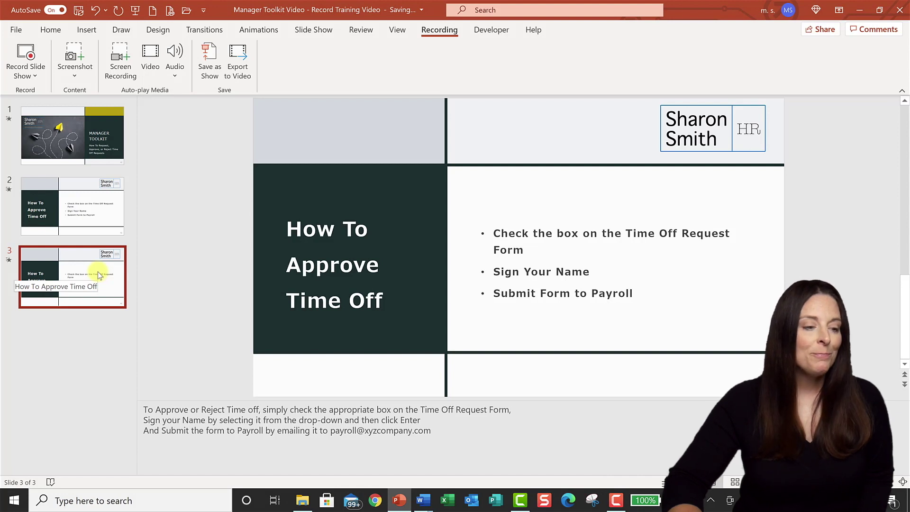
left_click(557, 270)
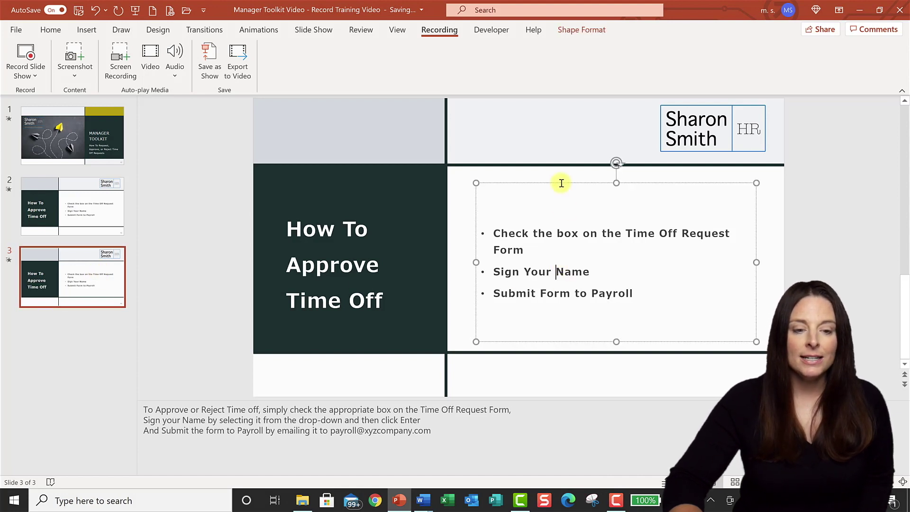
left_click(561, 181)
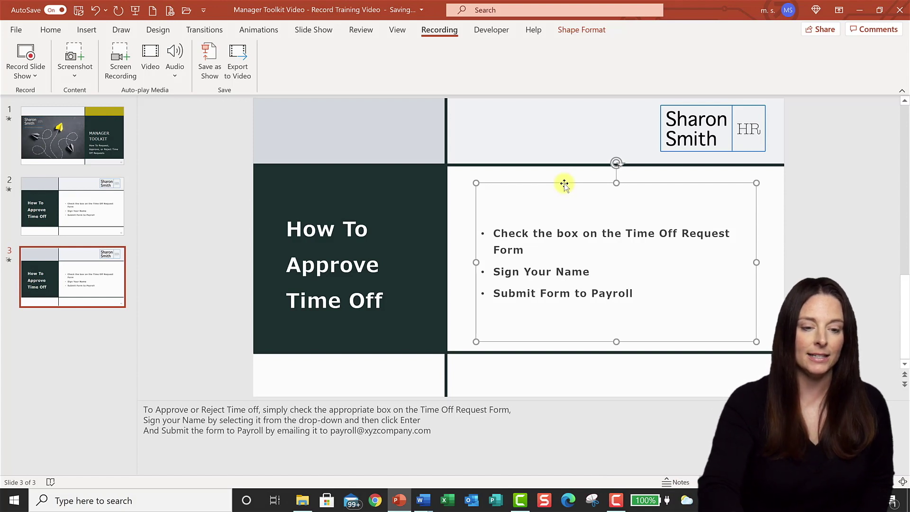
key("Delete")
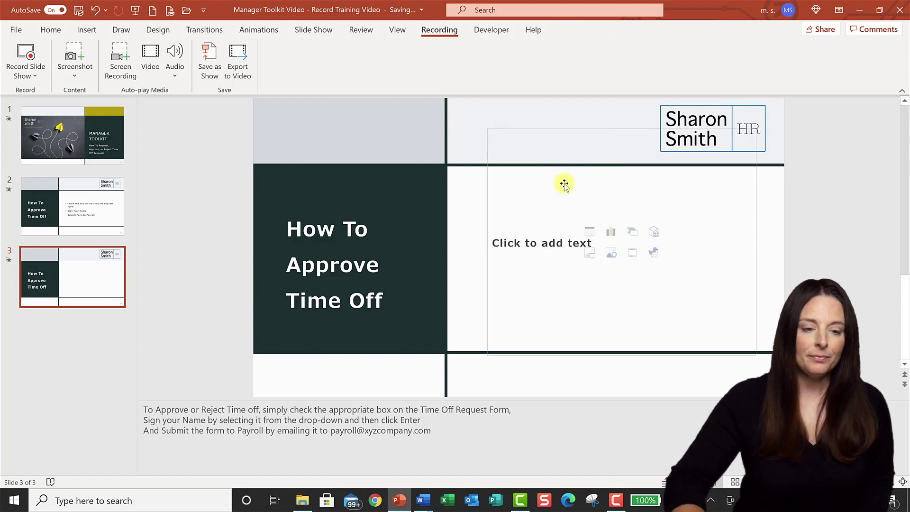
left_click(528, 127)
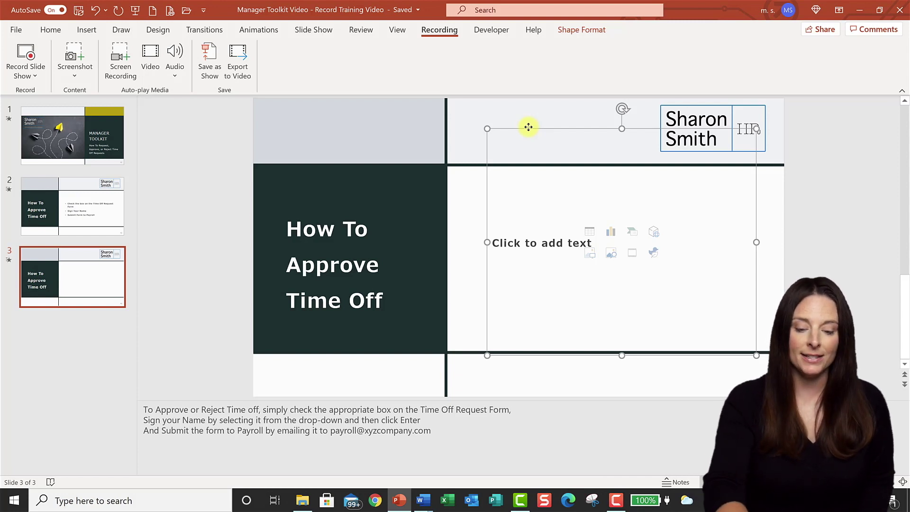
key("Delete")
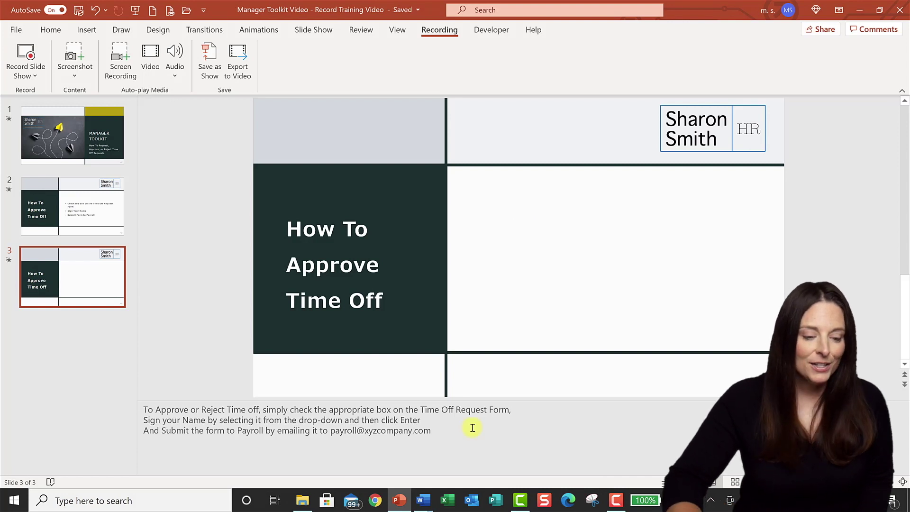
- Bring the Time Off Request Form in Word to the front and launch Snipping Tool beside it
mouse_move(425, 502)
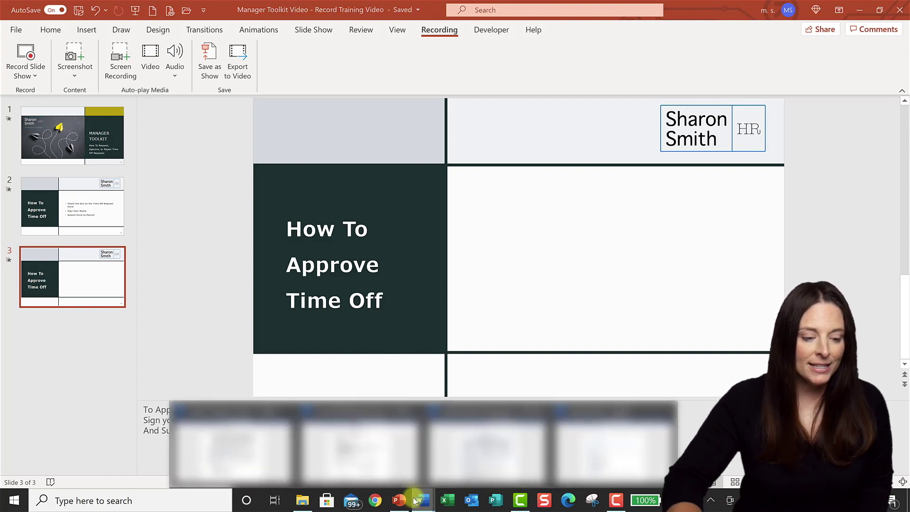
left_click(366, 463)
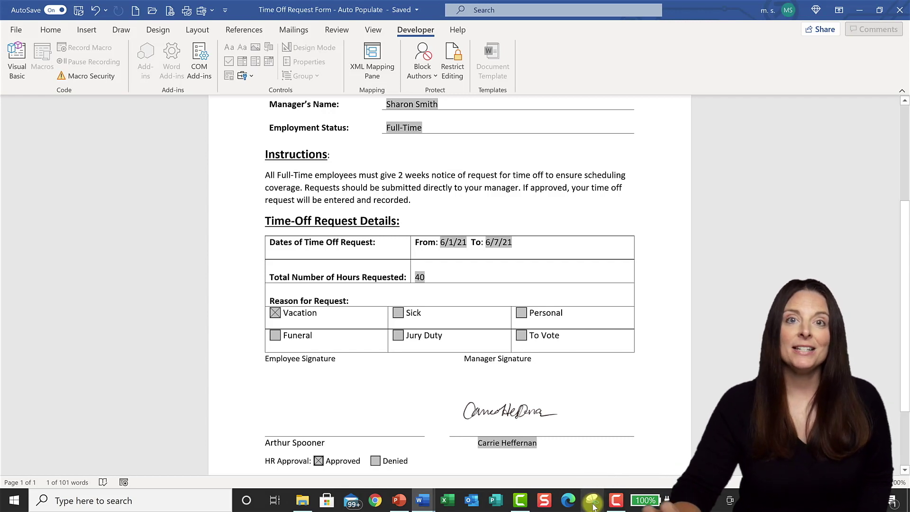
left_click(592, 504)
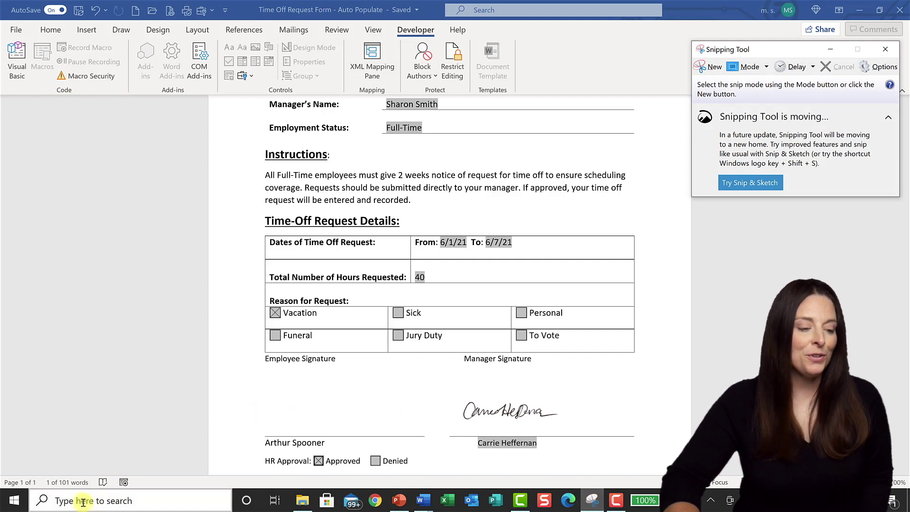
left_click(82, 501)
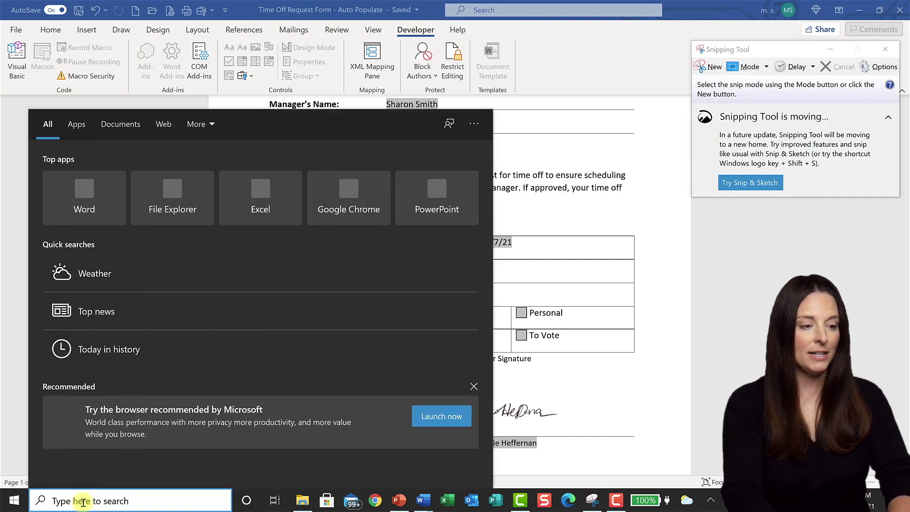
type("snip")
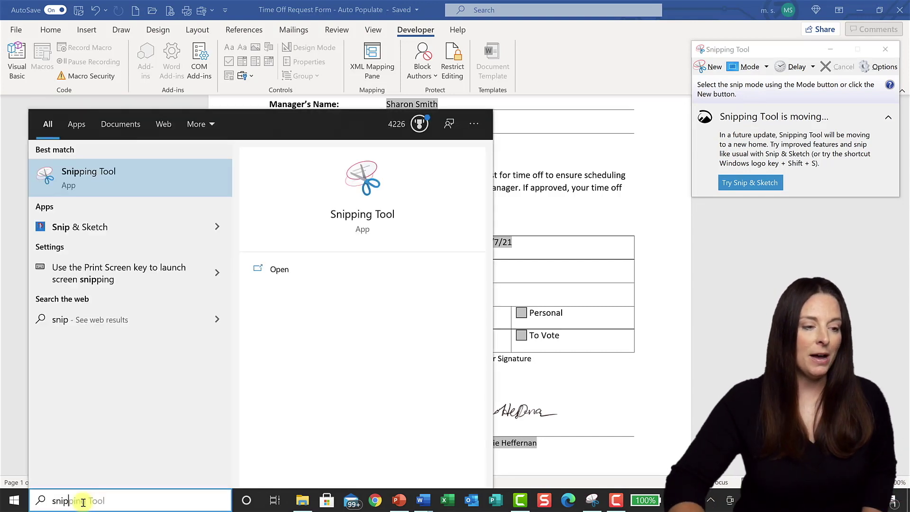
type("p")
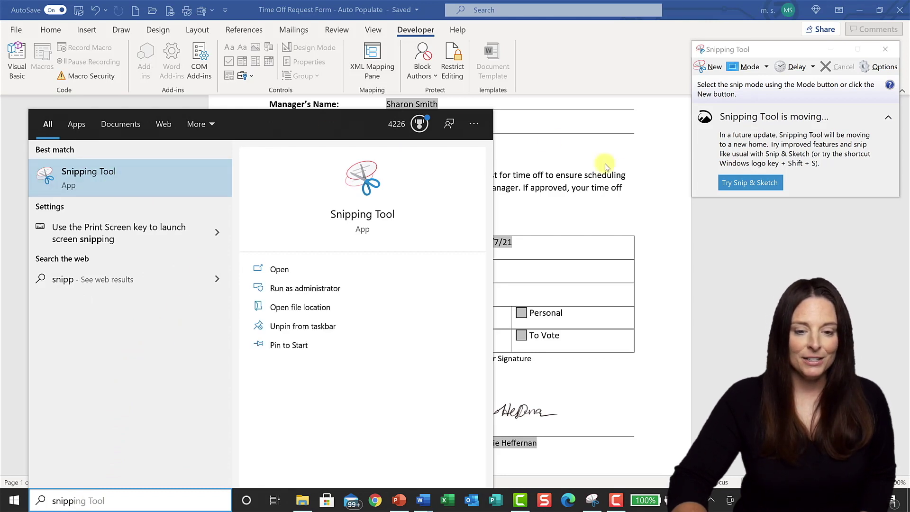
left_click(780, 242)
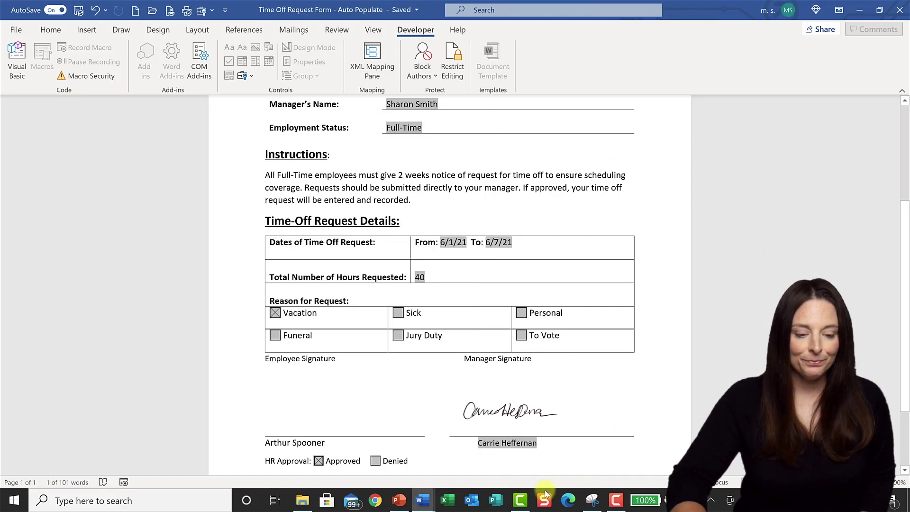
left_click(592, 500)
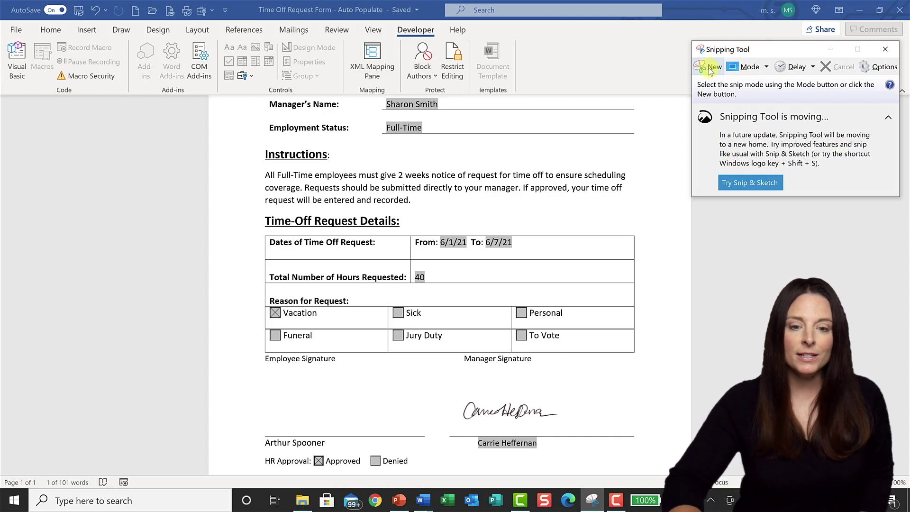
- Set the Snipping Tool delay to 3 seconds and start a new snip
left_click(812, 67)
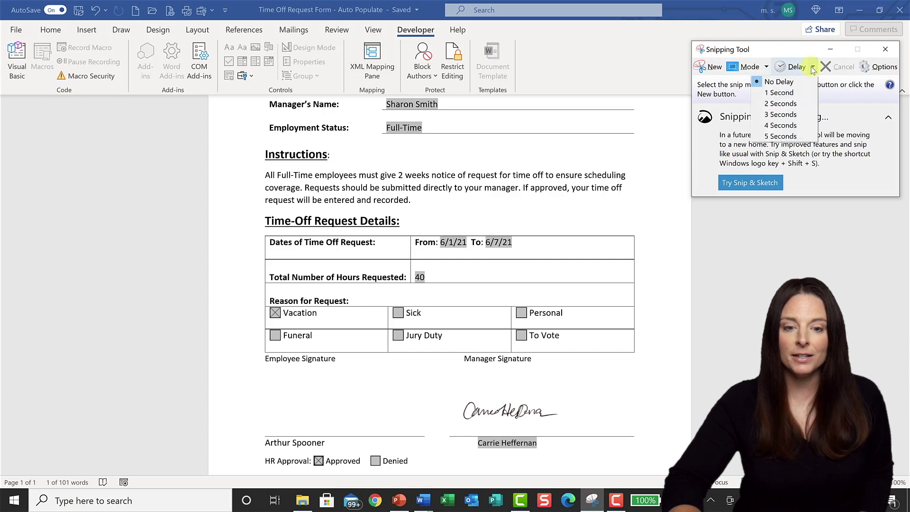
left_click(798, 116)
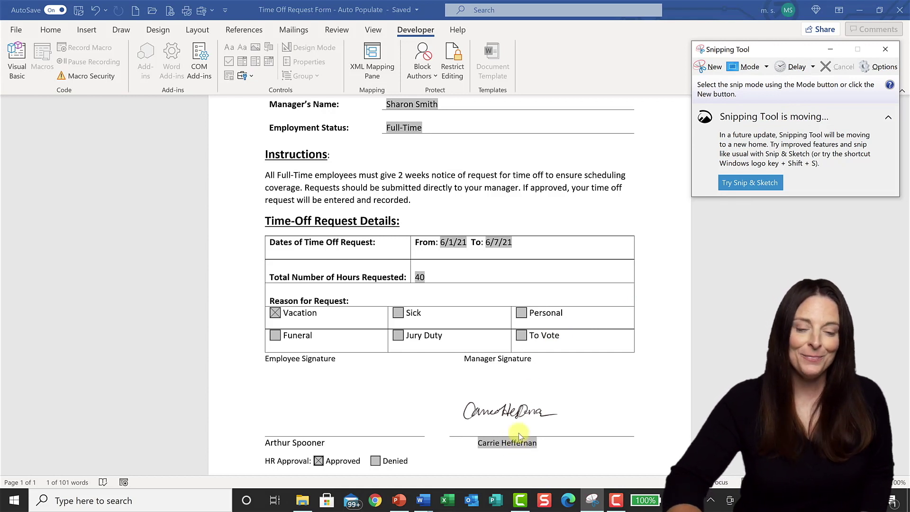
left_click(709, 68)
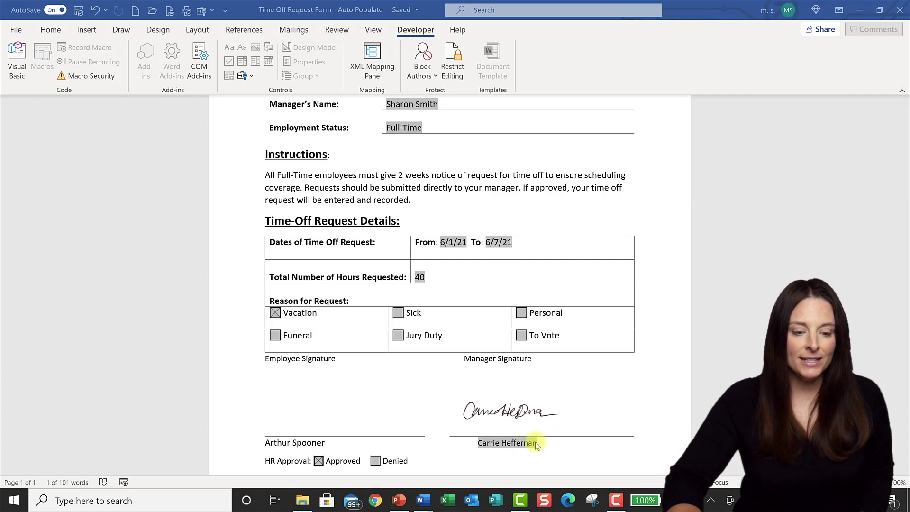
- Capture the form with the Manager Signature list open, copy it, and return to PowerPoint
left_click(520, 445)
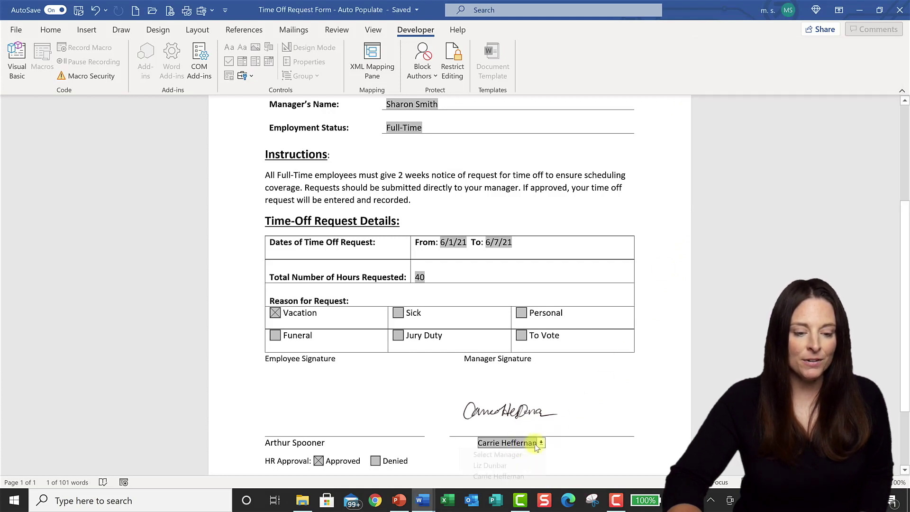
left_click(541, 443)
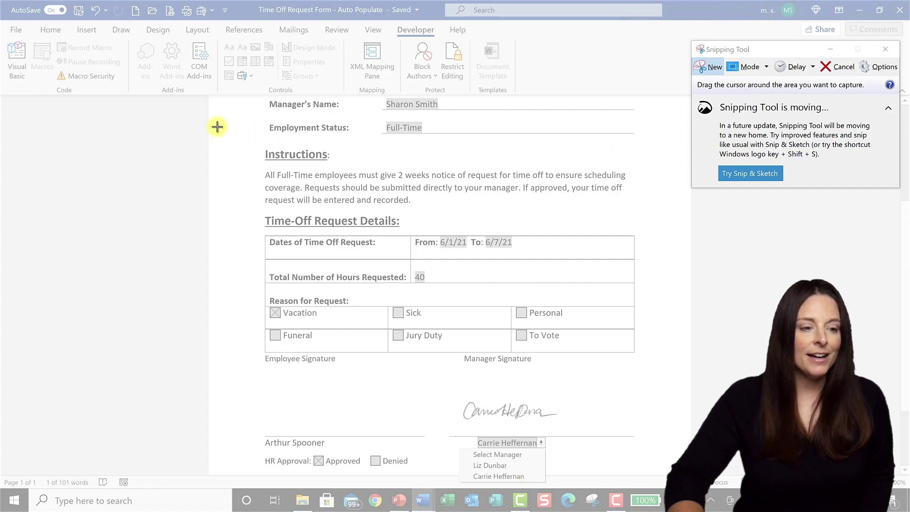
left_click_drag(216, 101, 691, 483)
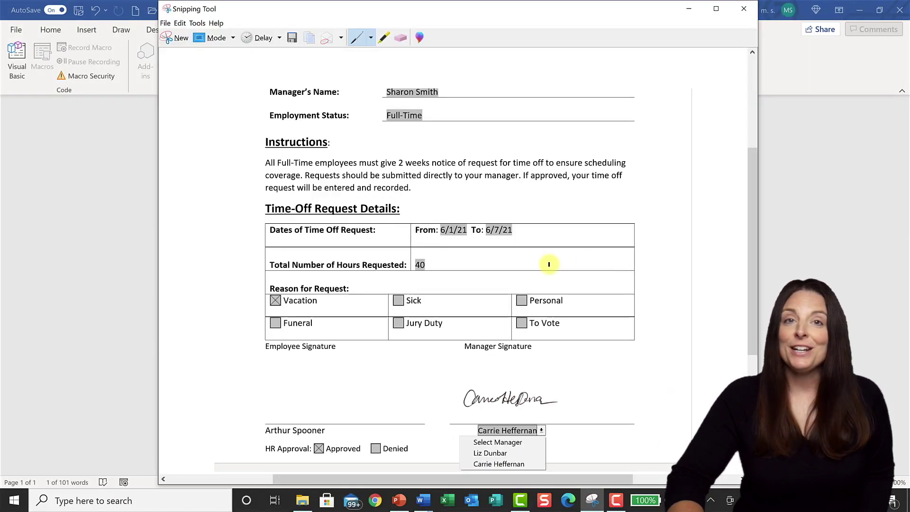
left_click(309, 38)
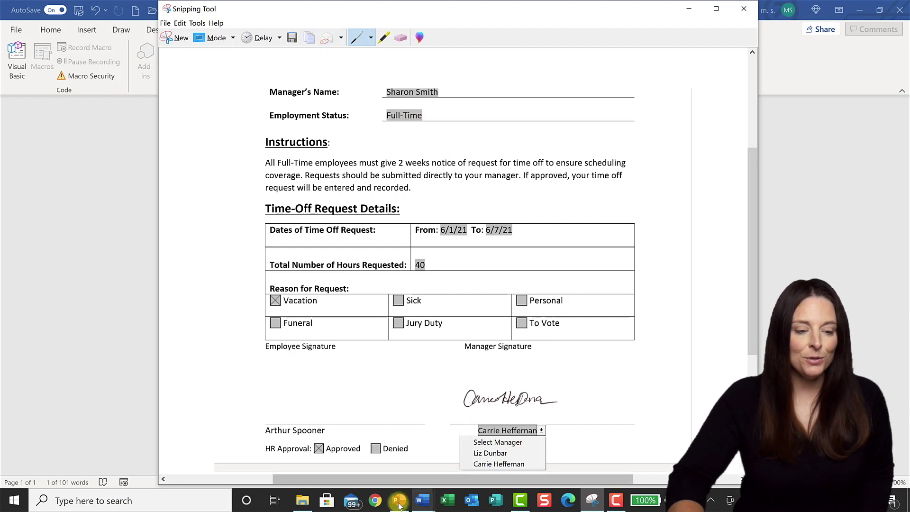
left_click(399, 501)
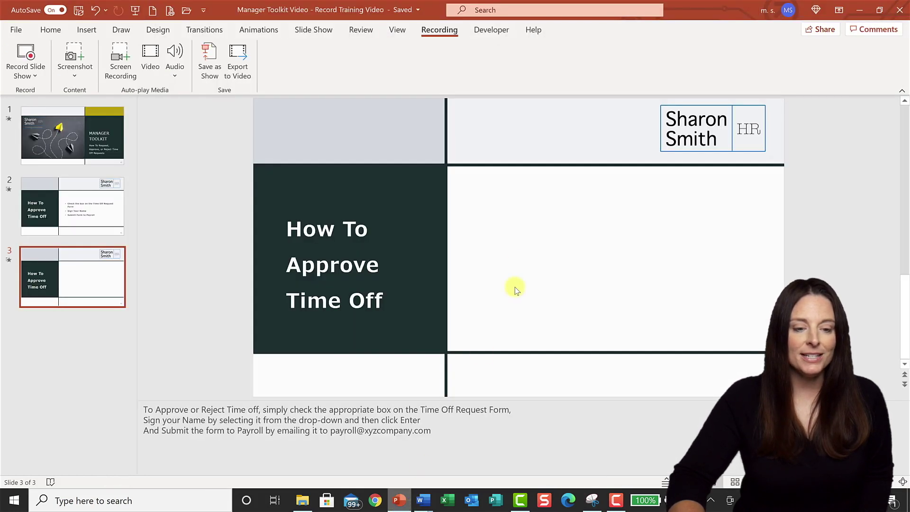
- Paste the form screenshot as a picture over slide 3's right panel, sized 6.52" by 8.12"
right_click(517, 244)
left_click(545, 273)
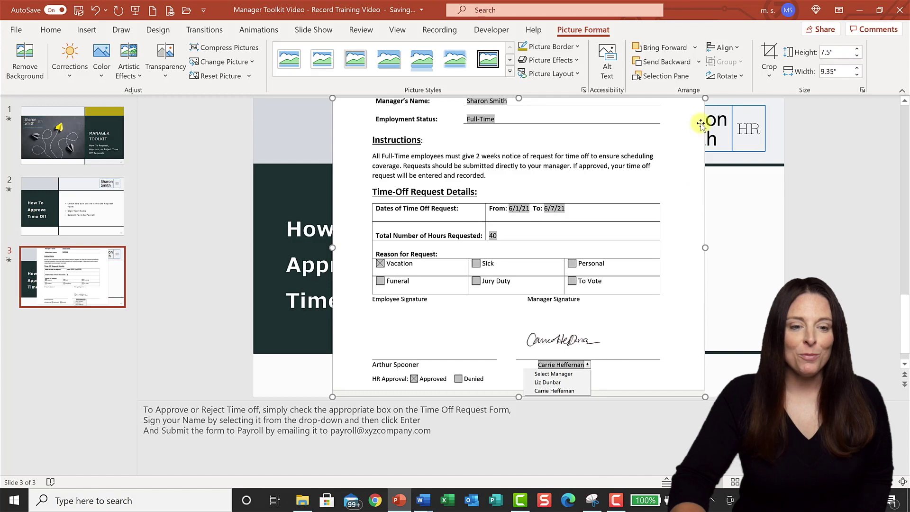
left_click_drag(649, 144, 700, 150)
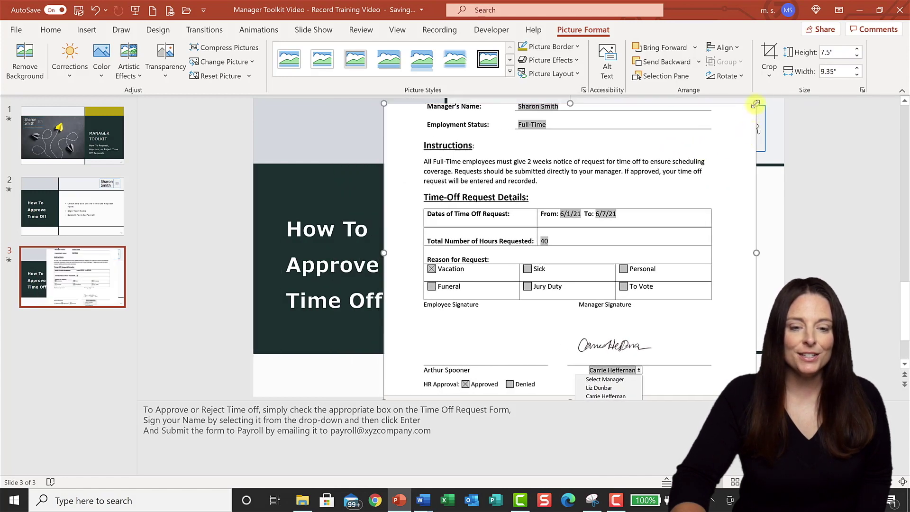
left_click_drag(756, 103, 758, 179)
left_click_drag(802, 380, 745, 335)
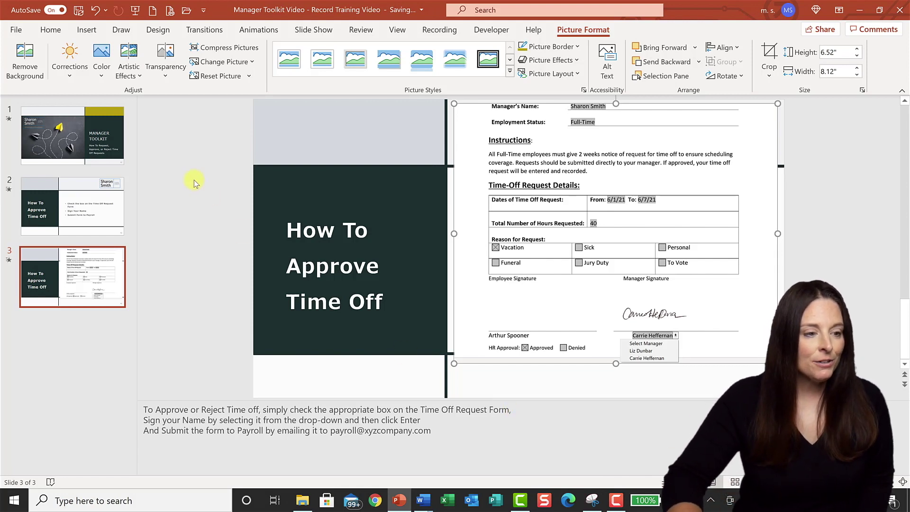
left_click(87, 30)
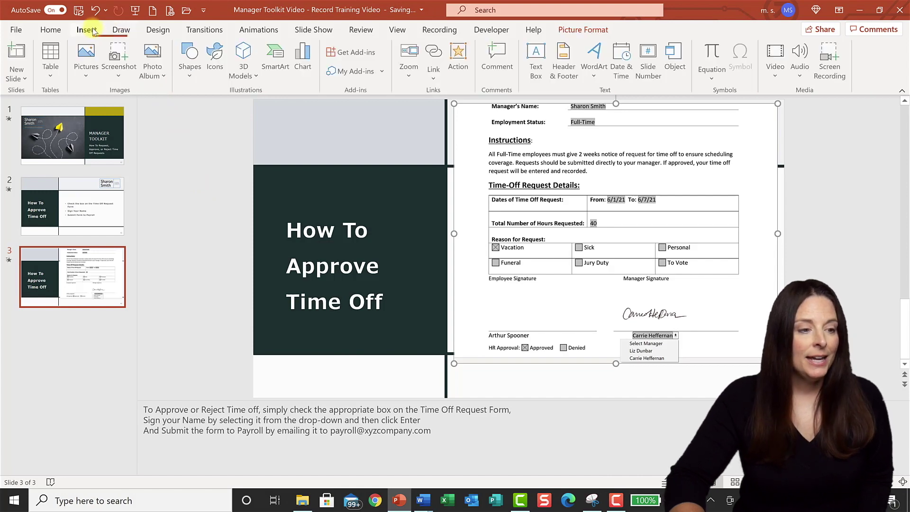
- Draw a Block Arrows Up Arrow, 0.92" by 0.58", just below the Approved checkbox
left_click(190, 71)
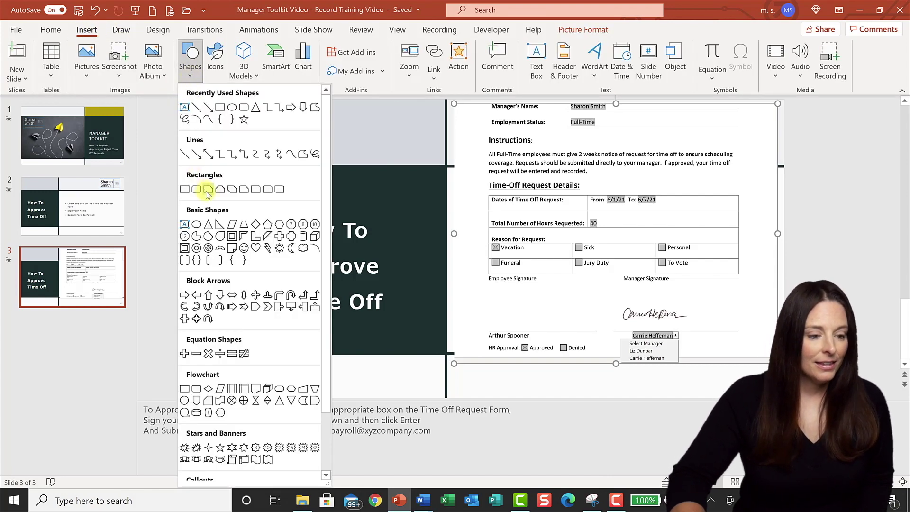
left_click(208, 295)
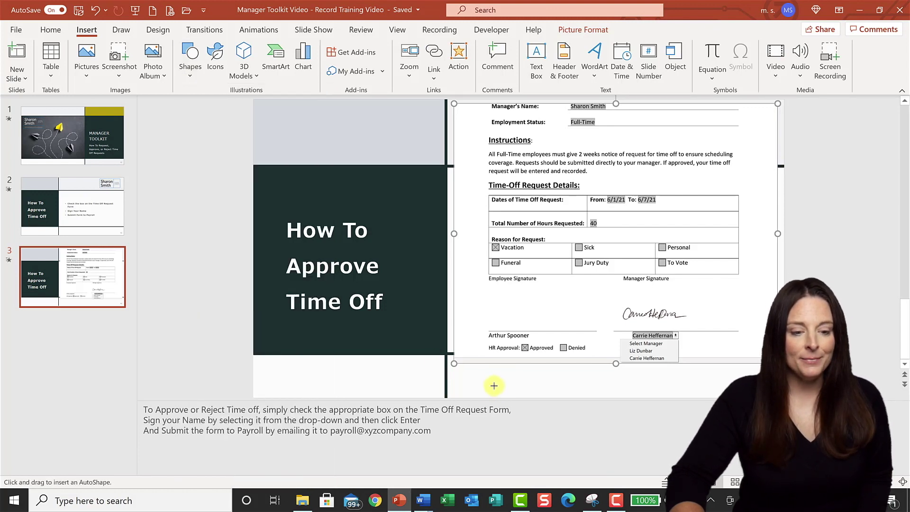
left_click_drag(488, 366, 530, 377)
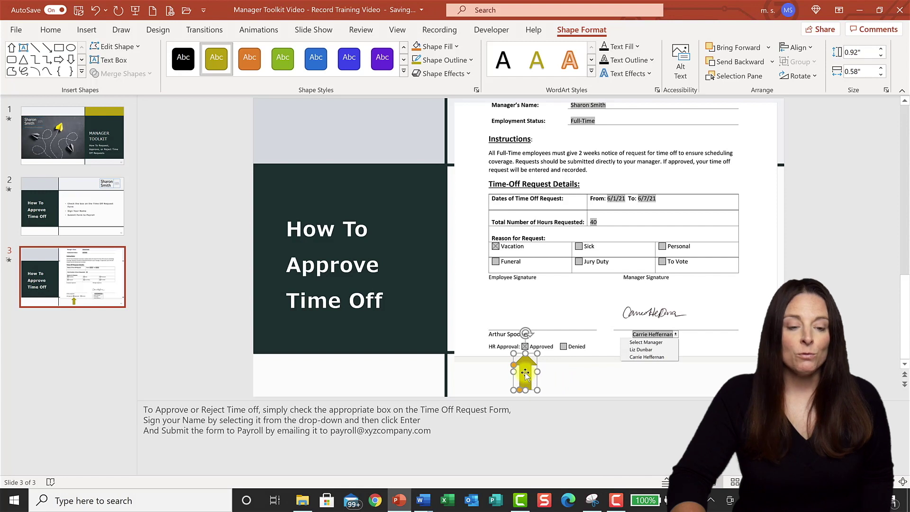
right_click(526, 372)
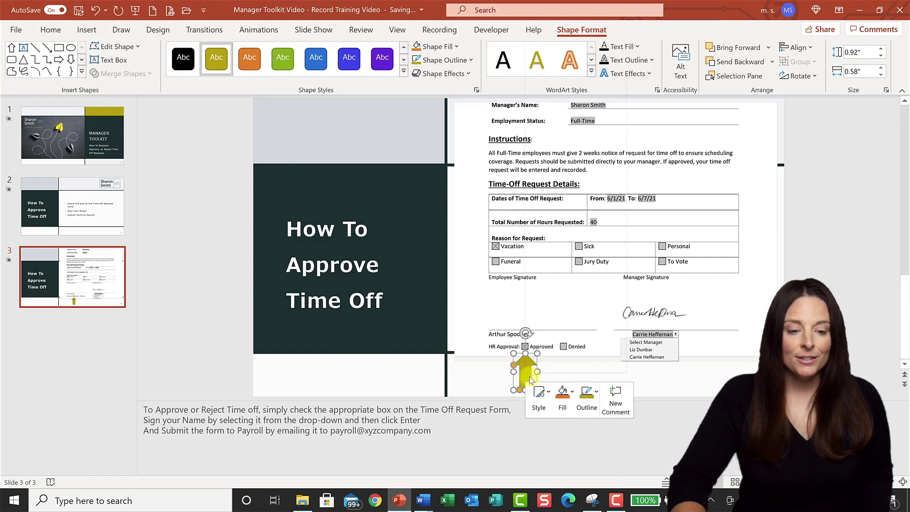
- Change the arrow's fill colour to purple in Format Shape
left_click(570, 345)
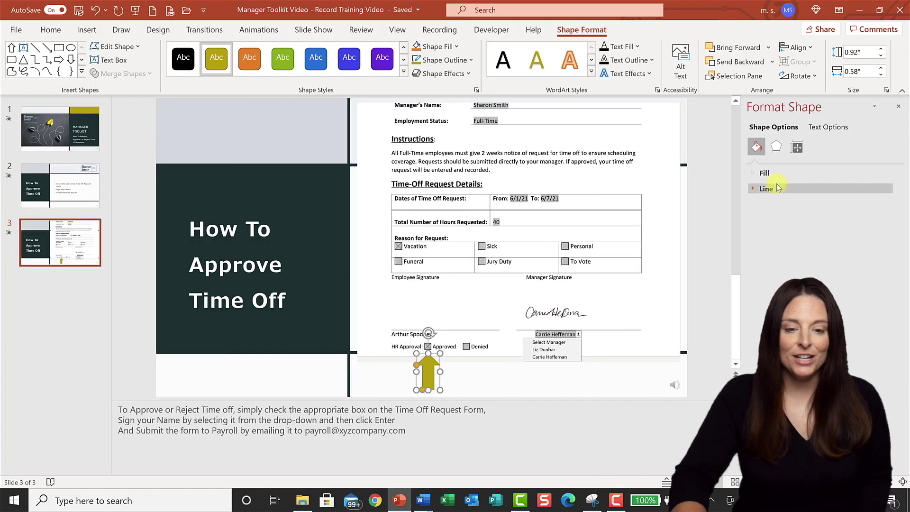
left_click(764, 173)
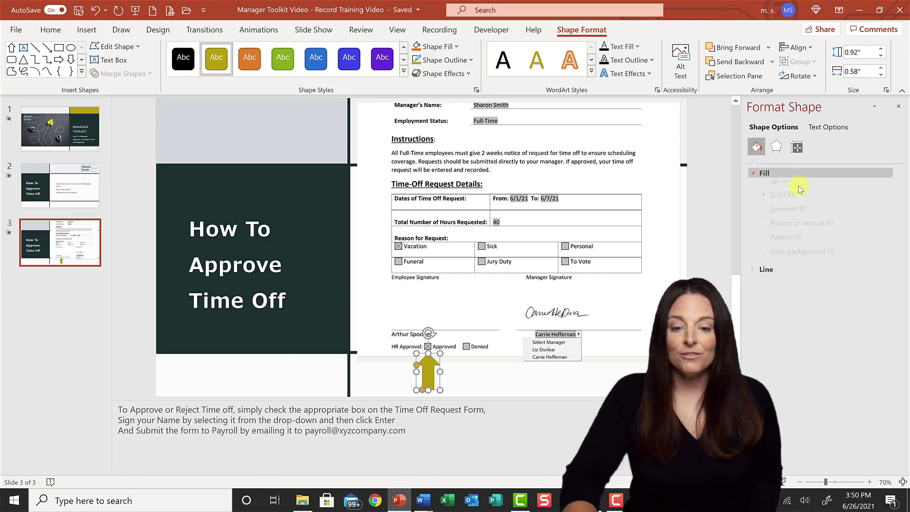
left_click(887, 285)
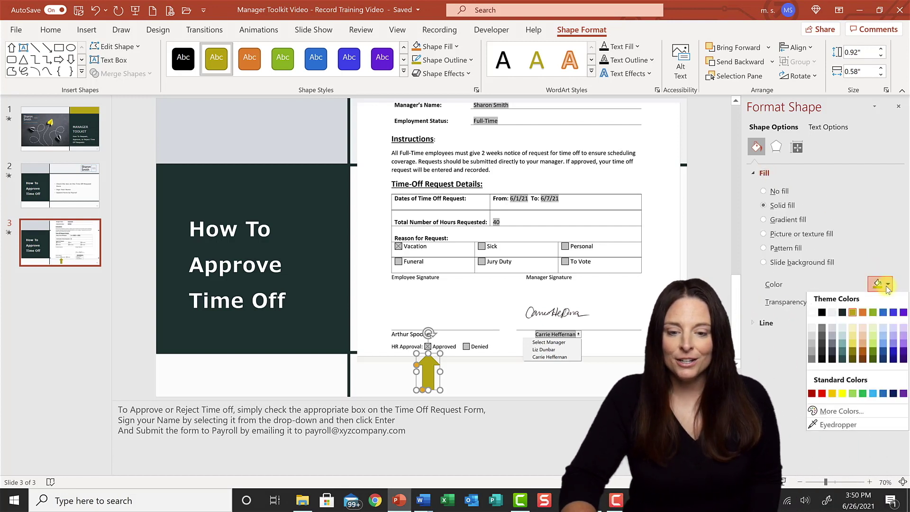
left_click(903, 315)
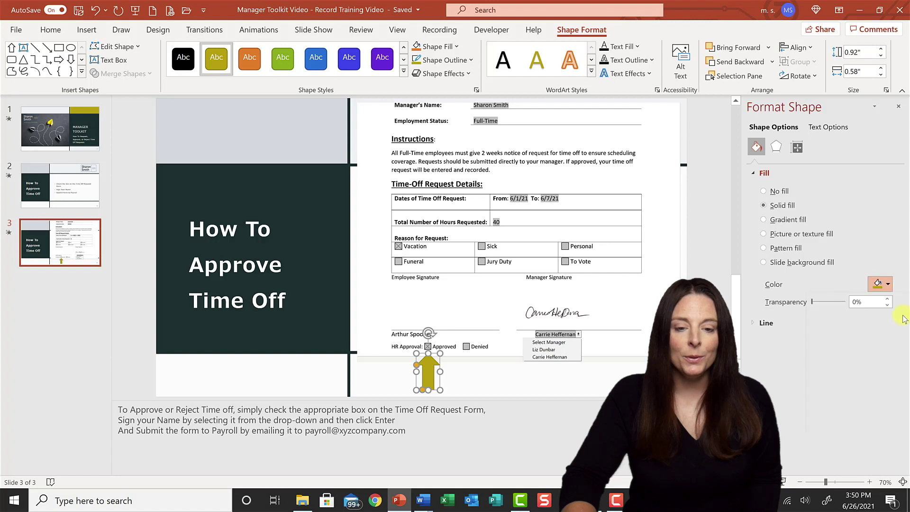
- Give the arrow an Outer drop shadow: 60% transparency, 4 pt blur, 45° angle
left_click(776, 148)
left_click(782, 174)
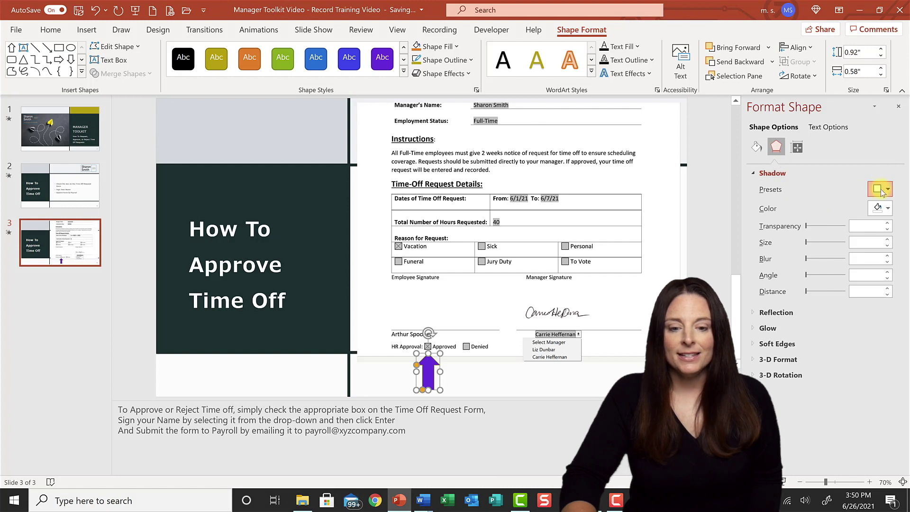
left_click(880, 189)
left_click(811, 283)
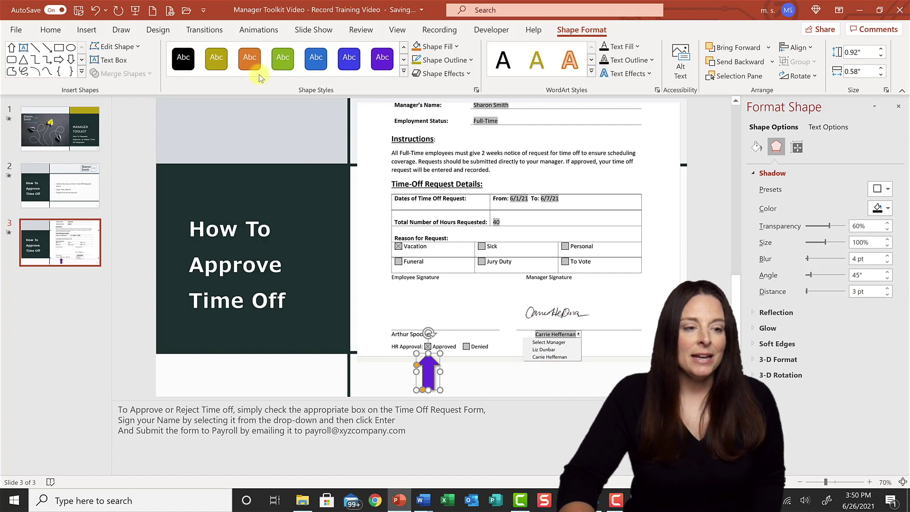
- Apply the Fly In entrance animation to the purple arrow as on-click animation 1
left_click(256, 33)
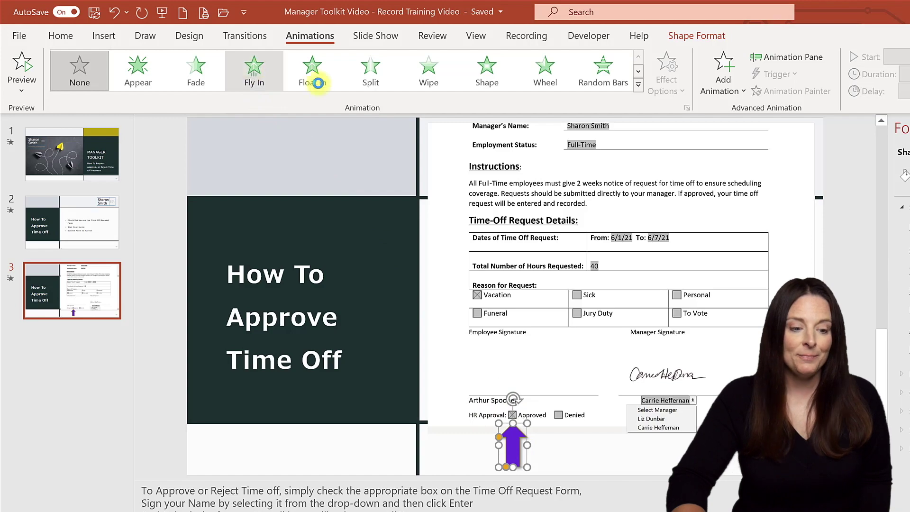
left_click(283, 76)
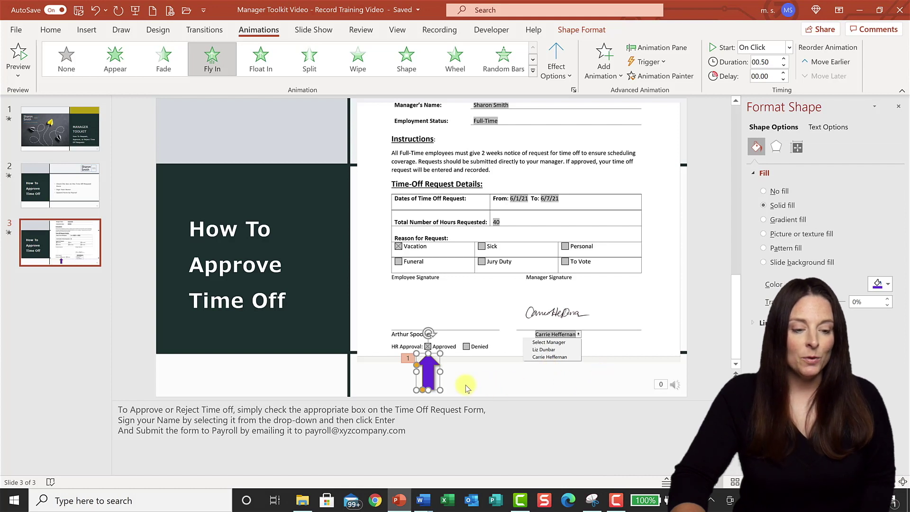
- Copy the purple arrow and place the copy beside the manager-name dropdown, rotated to point left
right_click(429, 374)
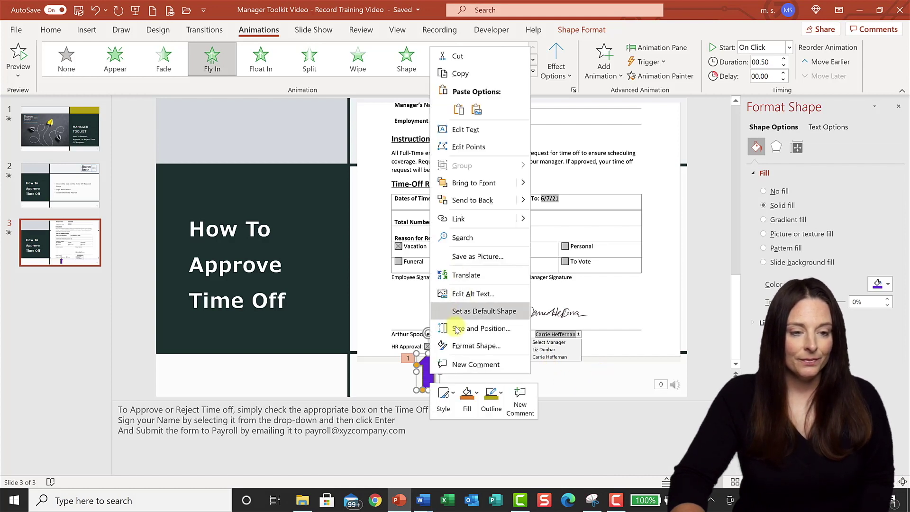
left_click(457, 72)
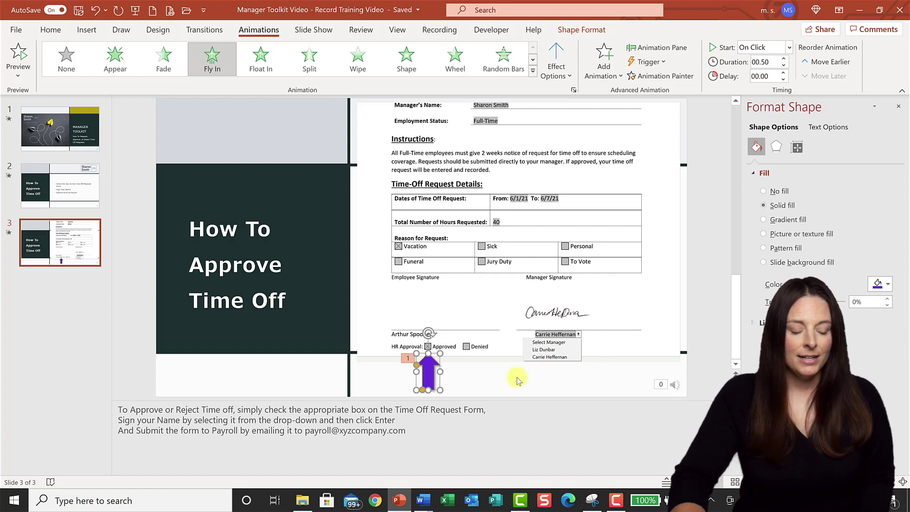
left_click(494, 388)
right_click(494, 387)
key("Escape")
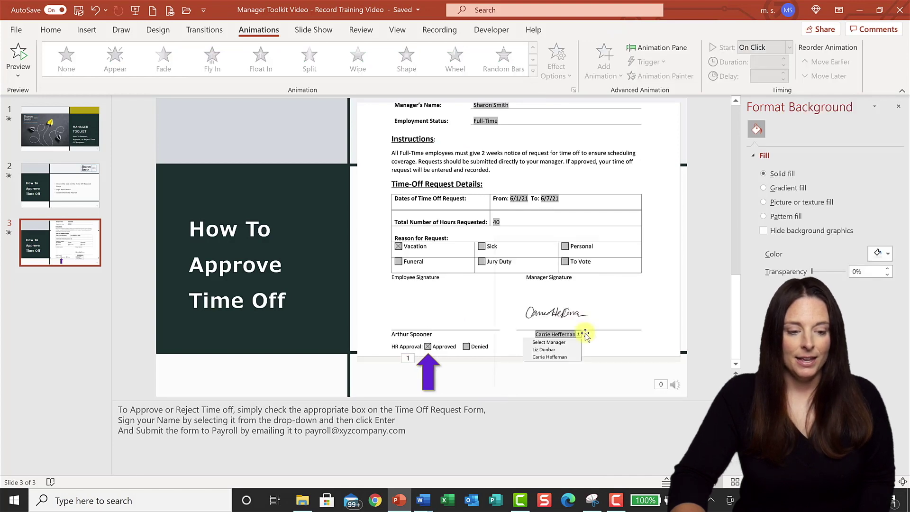
key("ctrl+v")
left_click_drag(433, 371, 512, 376)
left_click_drag(594, 369, 602, 361)
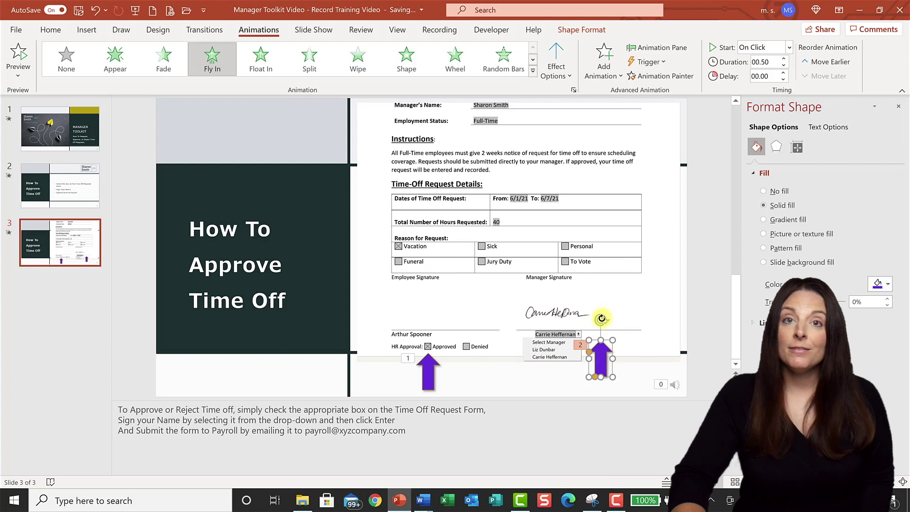
left_click_drag(601, 318, 607, 338)
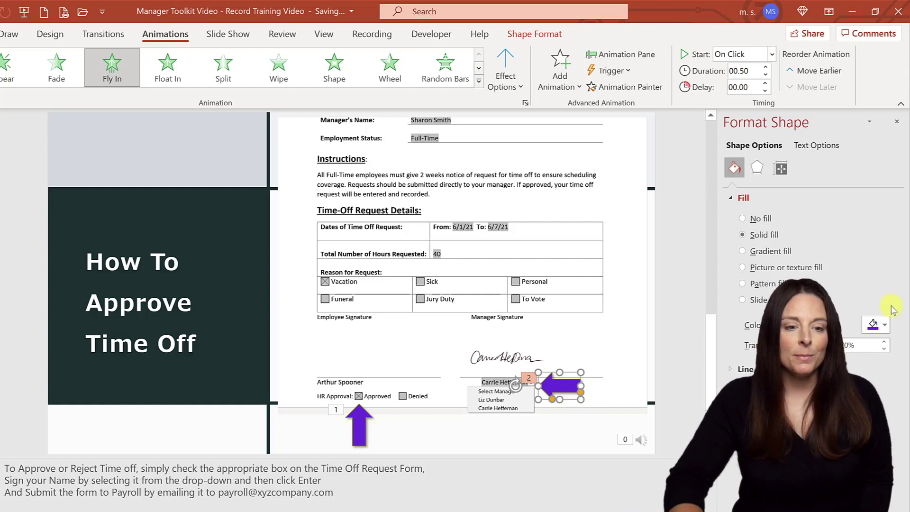
- Set the copied arrow's Fly In direction to From Right
left_click(508, 85)
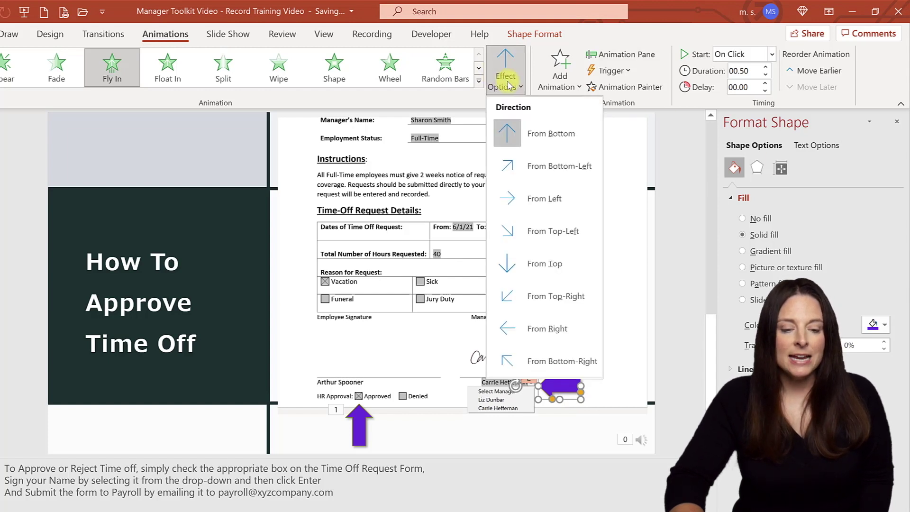
left_click(550, 333)
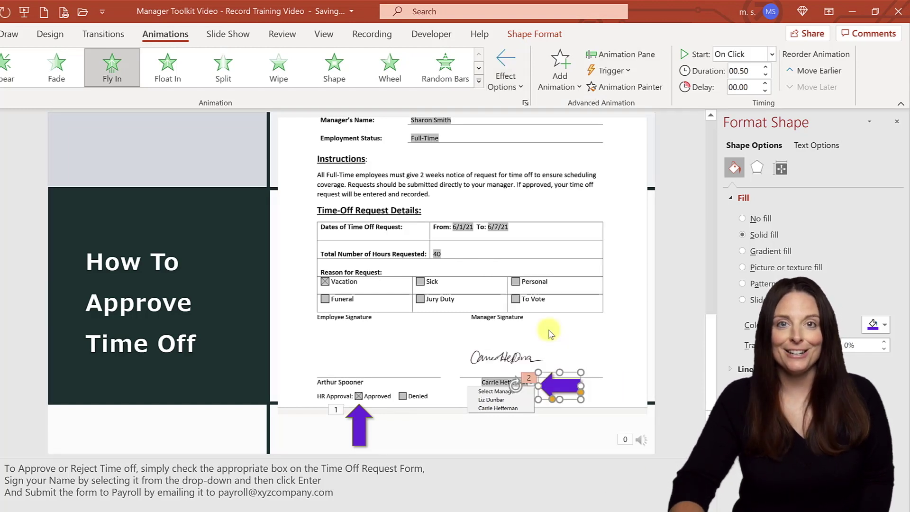
left_click(447, 433)
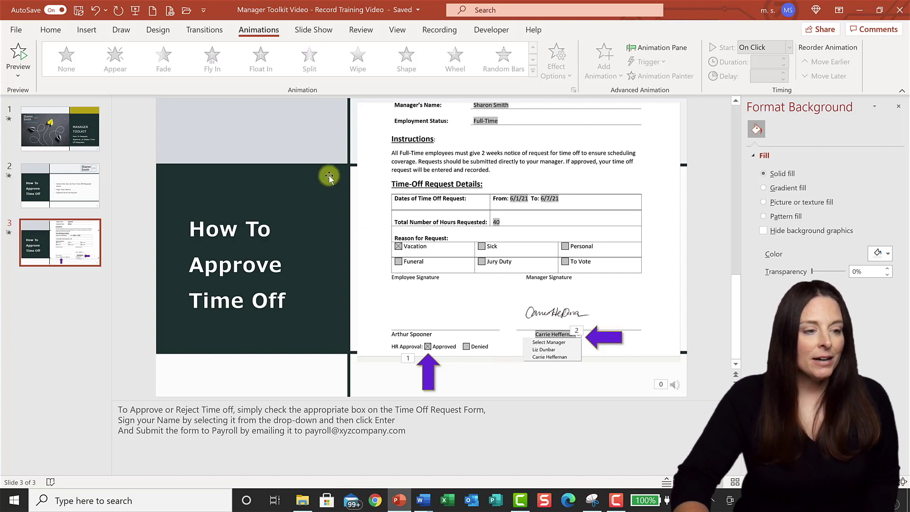
- Draw a rectangle shape below the form on slide 3
left_click(87, 29)
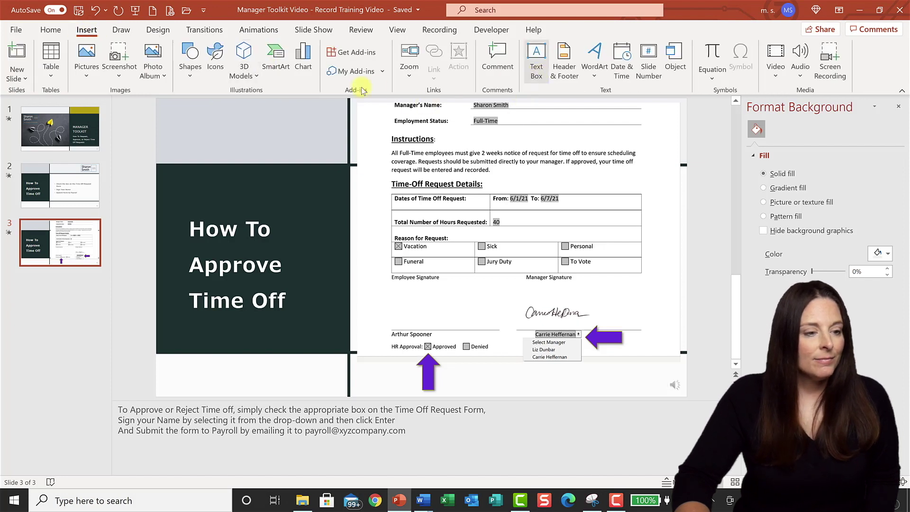
left_click(188, 76)
left_click(256, 108)
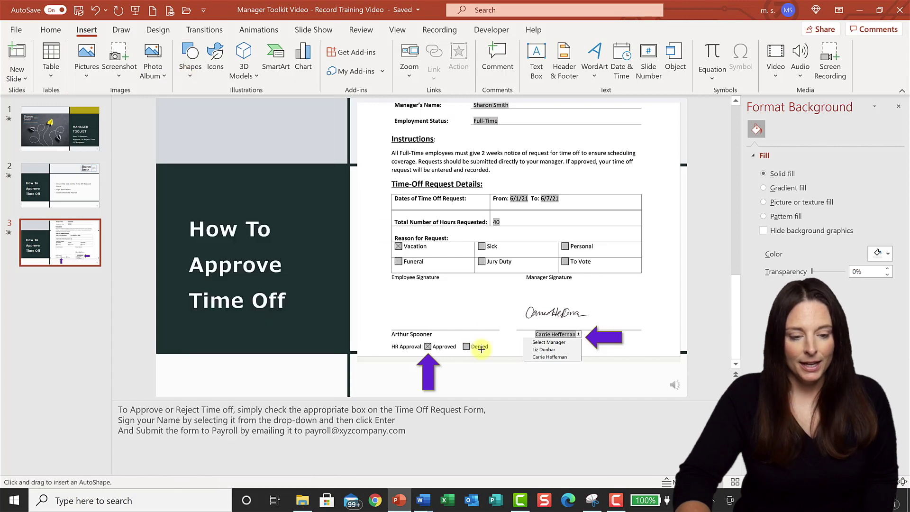
left_click_drag(505, 368, 664, 388)
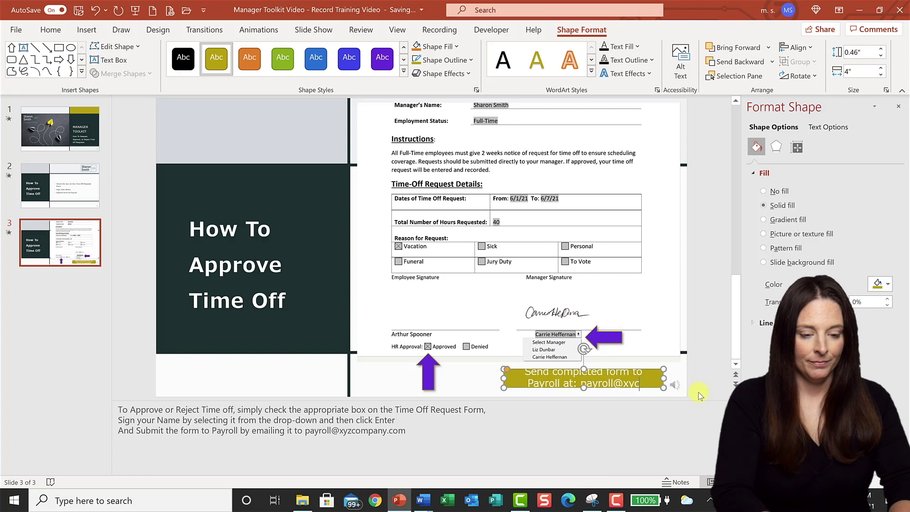
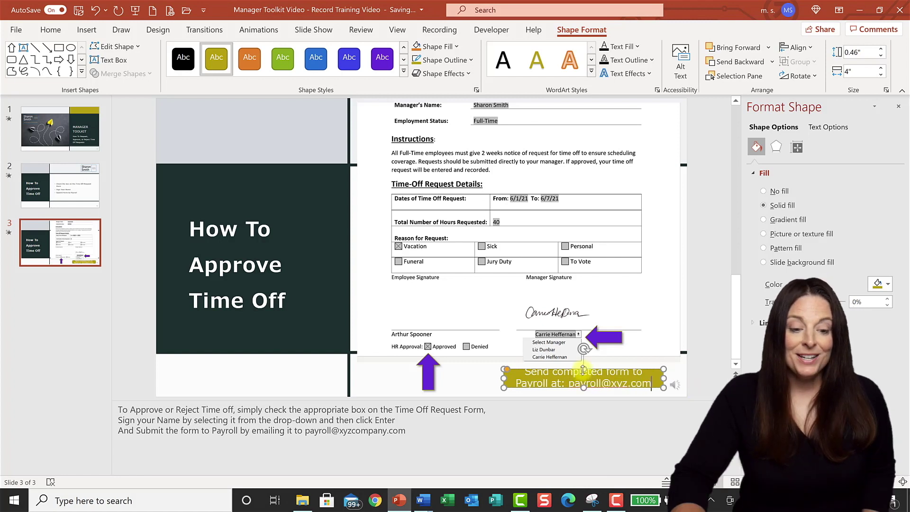
- Enter 'Send completed form to Payroll at:' and the payroll e-mail address, then make the box taller
left_click_drag(586, 363, 584, 393)
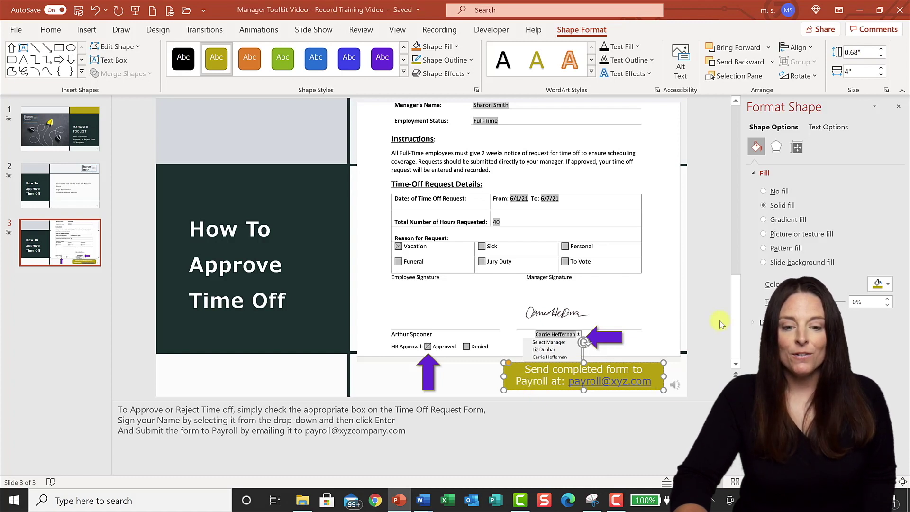
- Fill the rectangle orange and apply a shadow preset to it
left_click(886, 286)
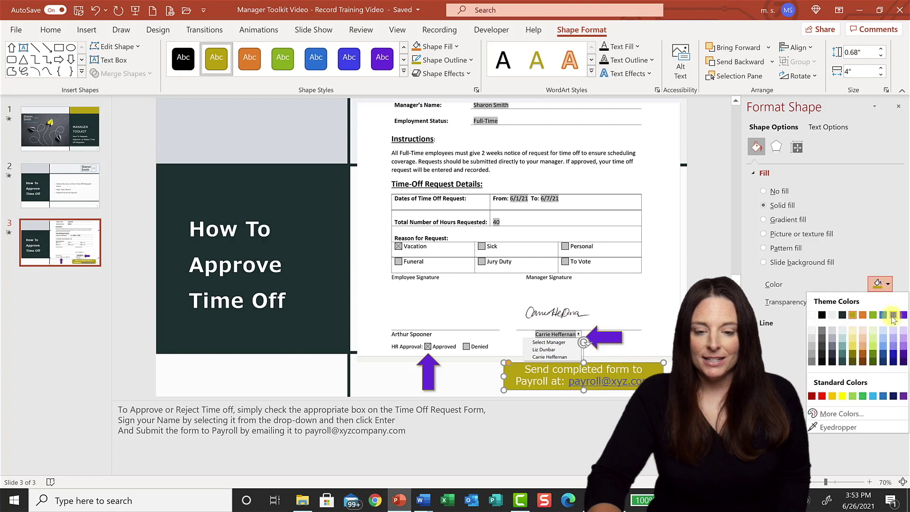
left_click(862, 315)
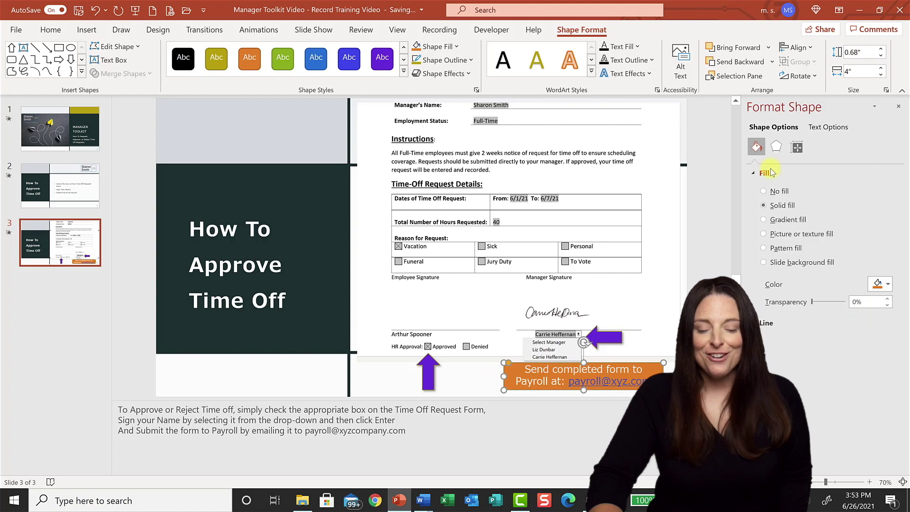
left_click(776, 146)
left_click(796, 173)
left_click(881, 188)
left_click(815, 288)
left_click(471, 382)
left_click(533, 382)
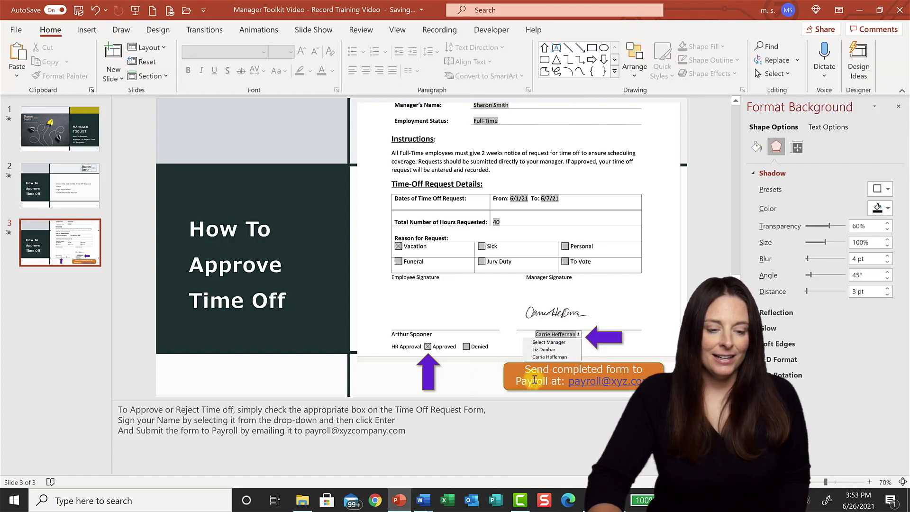
left_click(504, 375)
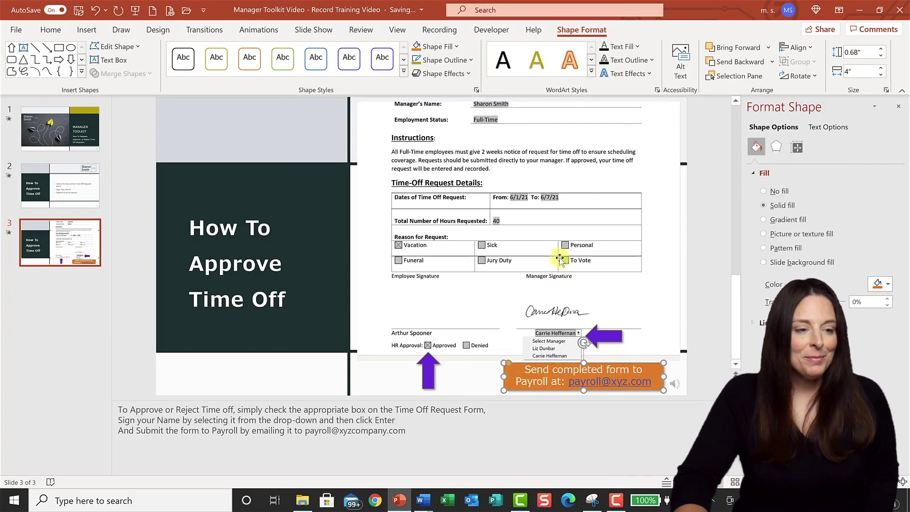
- Give the orange rectangle an Appear animation and delete the bullet-list Approve Time Off slide
left_click(258, 32)
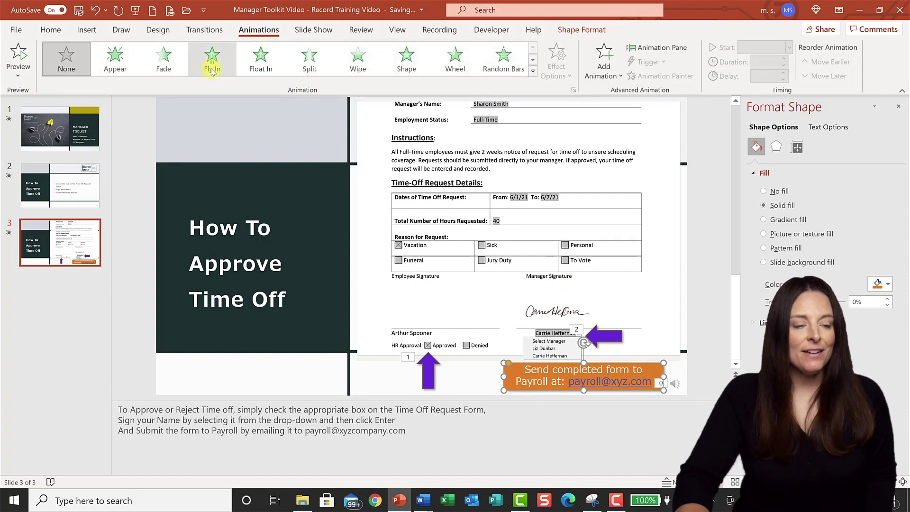
left_click(115, 59)
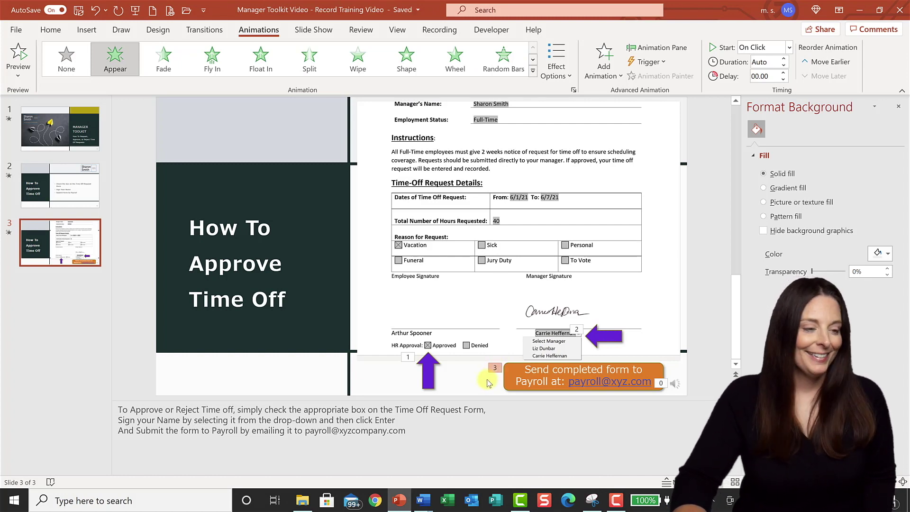
left_click(68, 130)
left_click(75, 191)
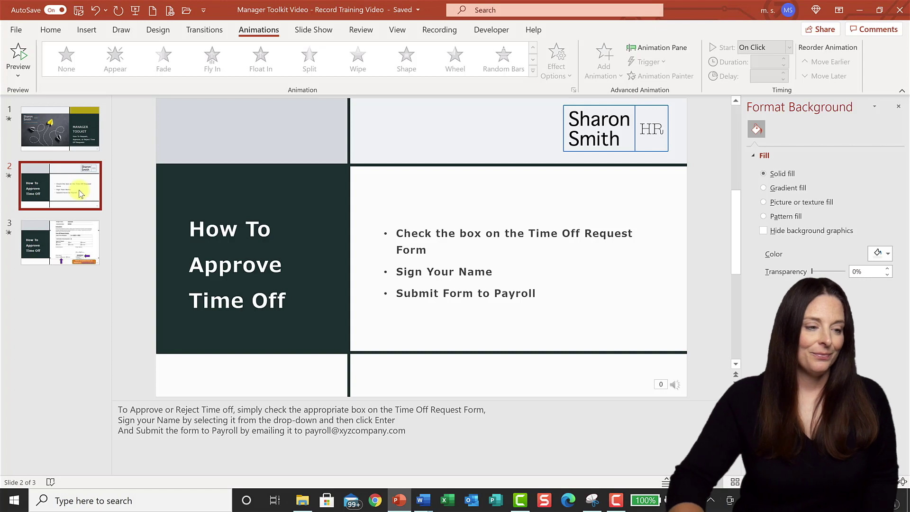
key("Delete")
left_click(61, 122)
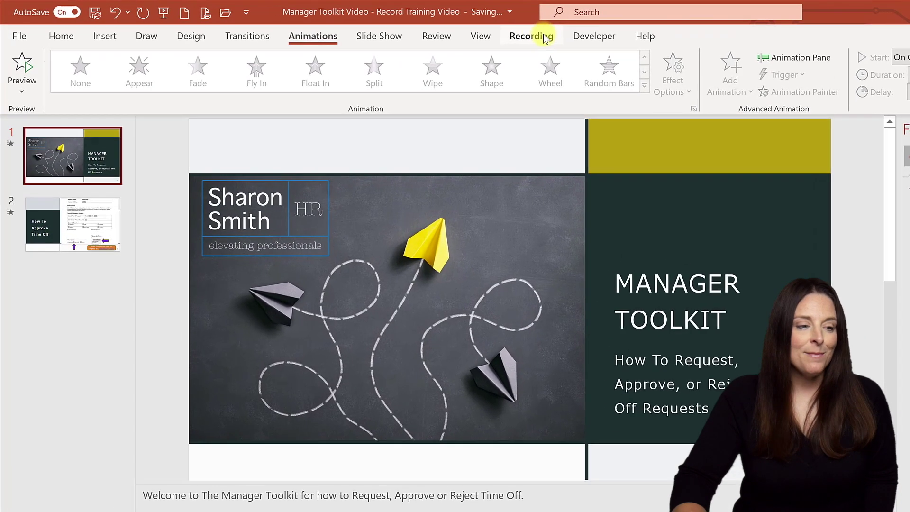
- Start a slide show recording from the beginning from the Recording tab
left_click(439, 29)
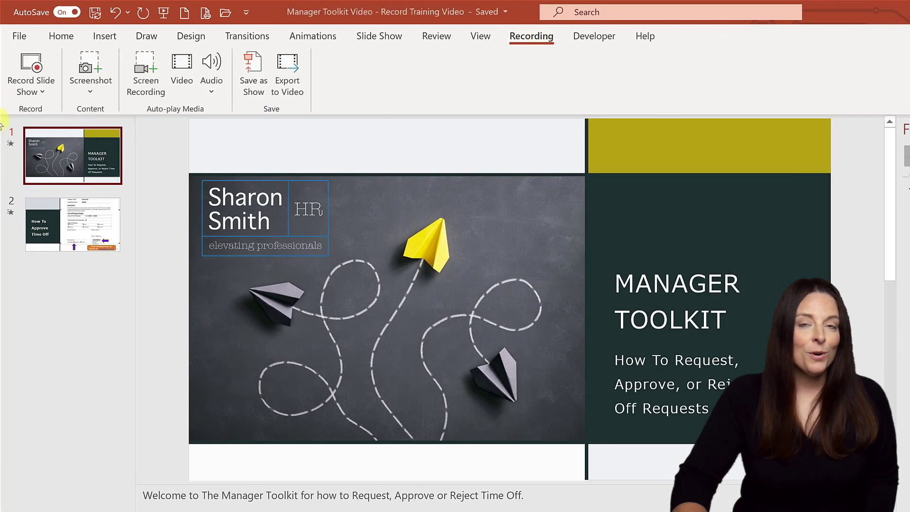
left_click(33, 93)
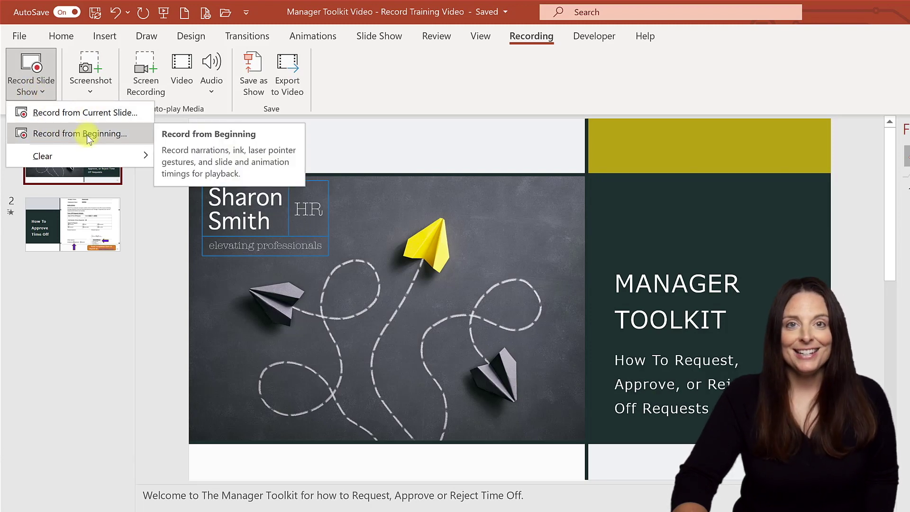
left_click(86, 134)
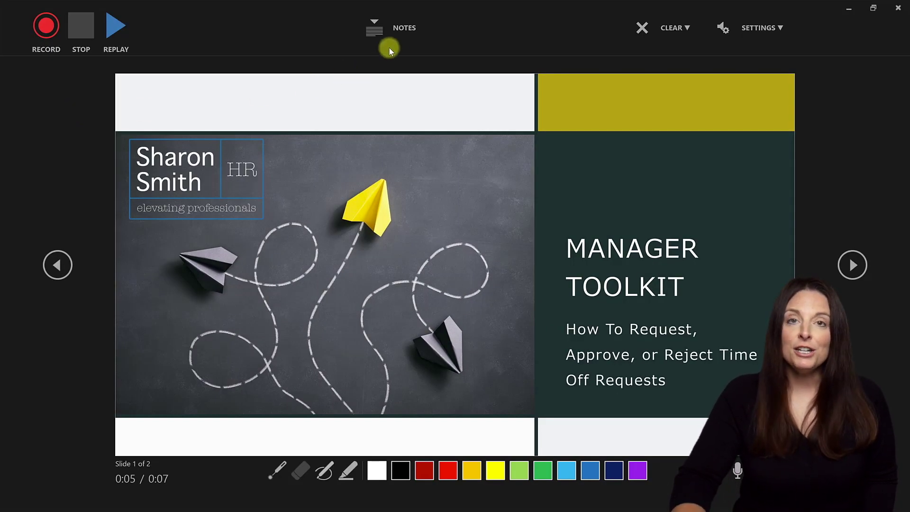
- Show the speaker notes in the recording window, leaving the Clear options unused
left_click(400, 33)
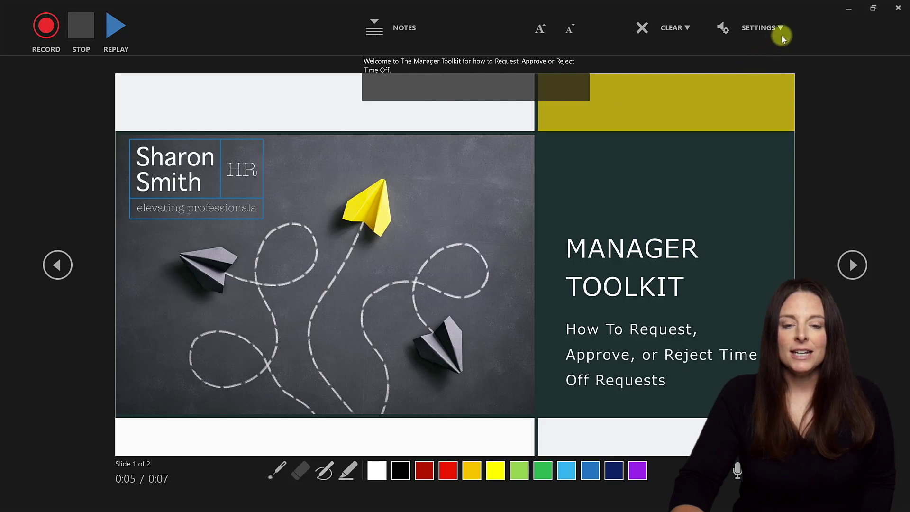
left_click(685, 30)
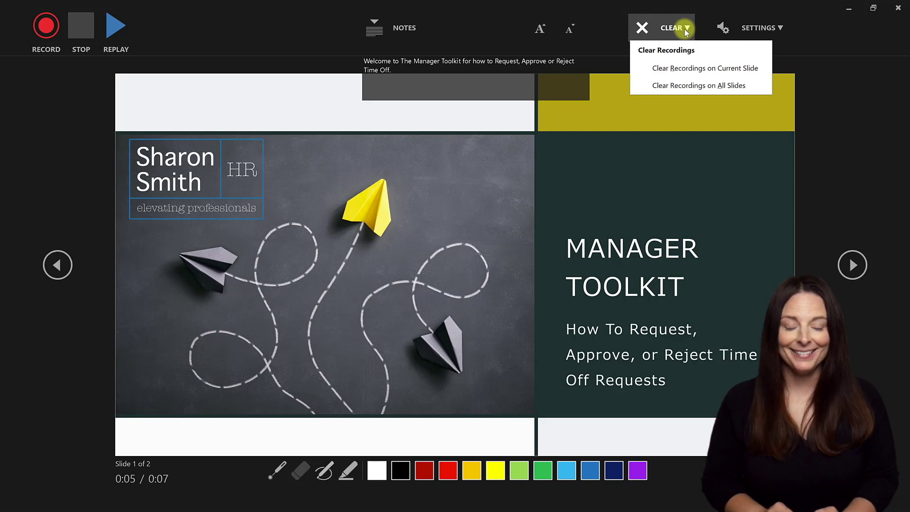
left_click(684, 29)
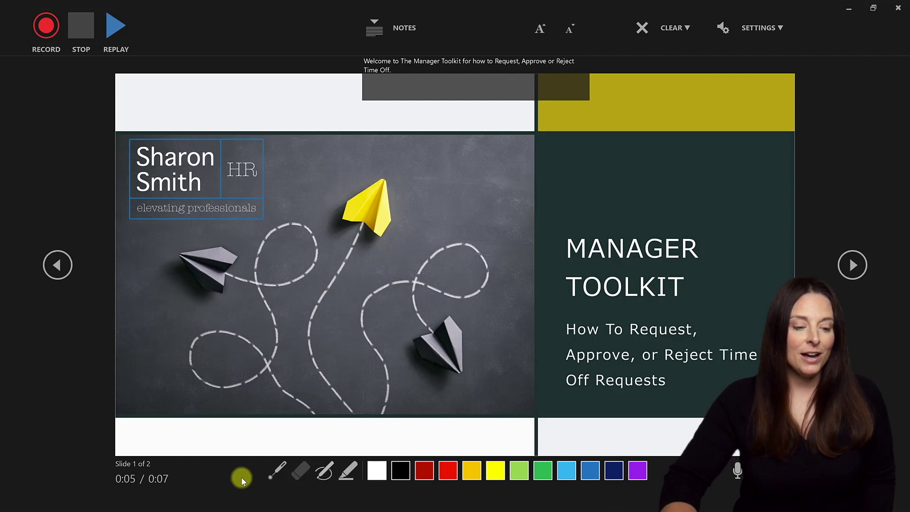
- Mark the word 'Approve' on the title slide with light-green highlighter ink
left_click(273, 474)
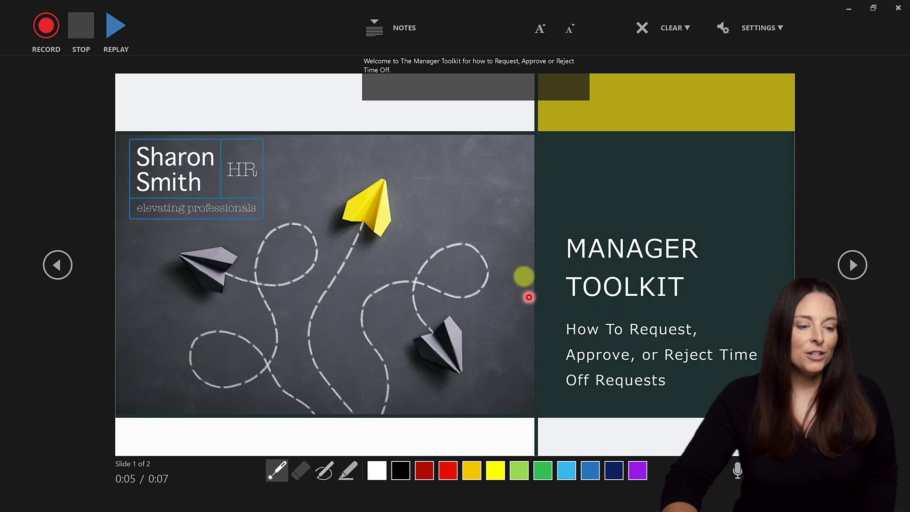
left_click(350, 473)
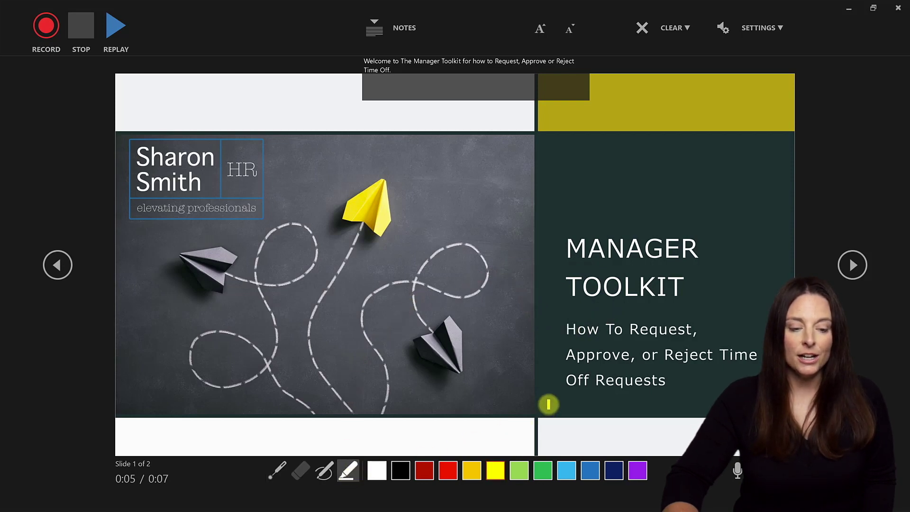
left_click(520, 472)
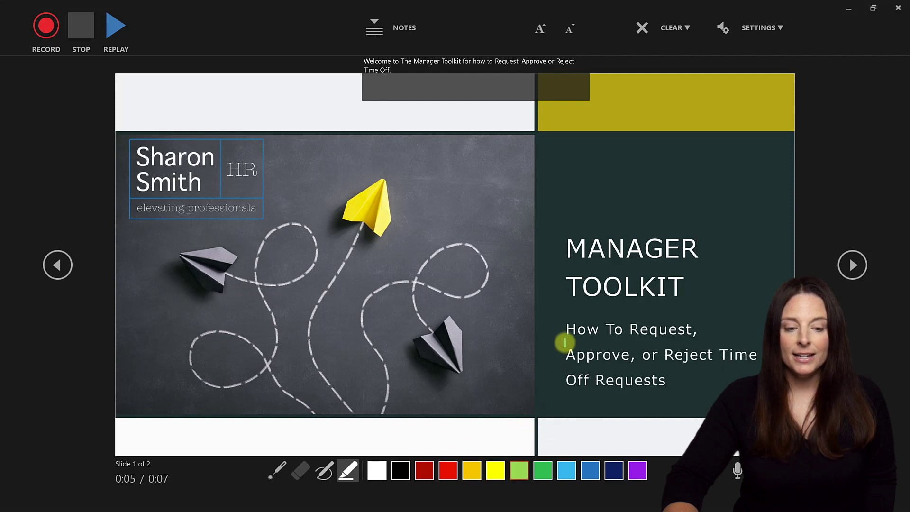
left_click_drag(564, 356, 635, 355)
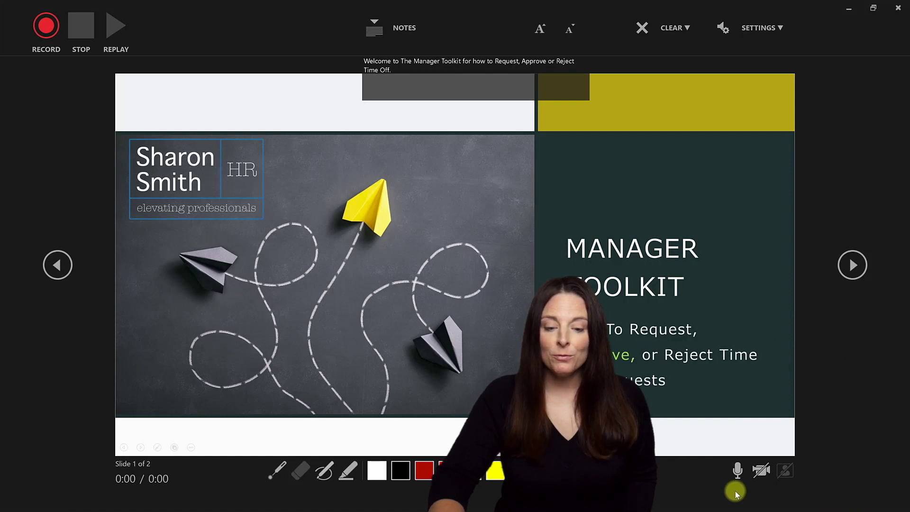
left_click(761, 471)
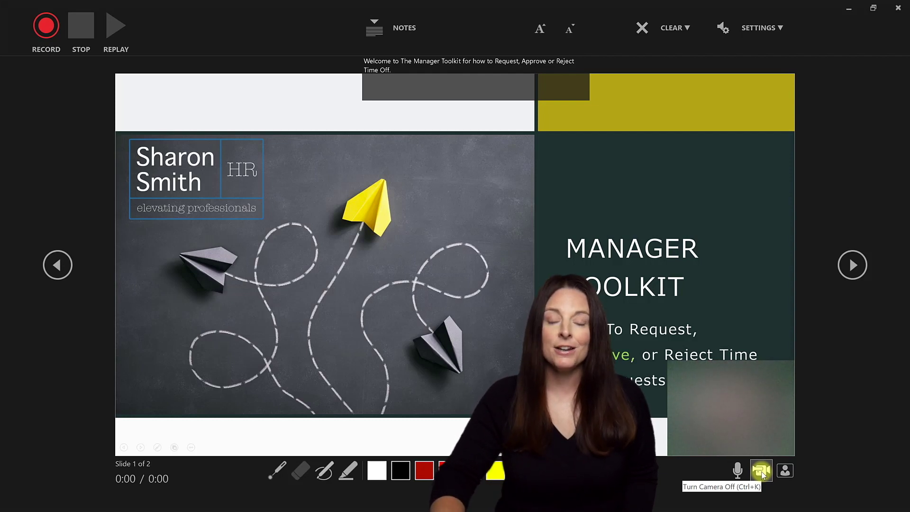
left_click(761, 472)
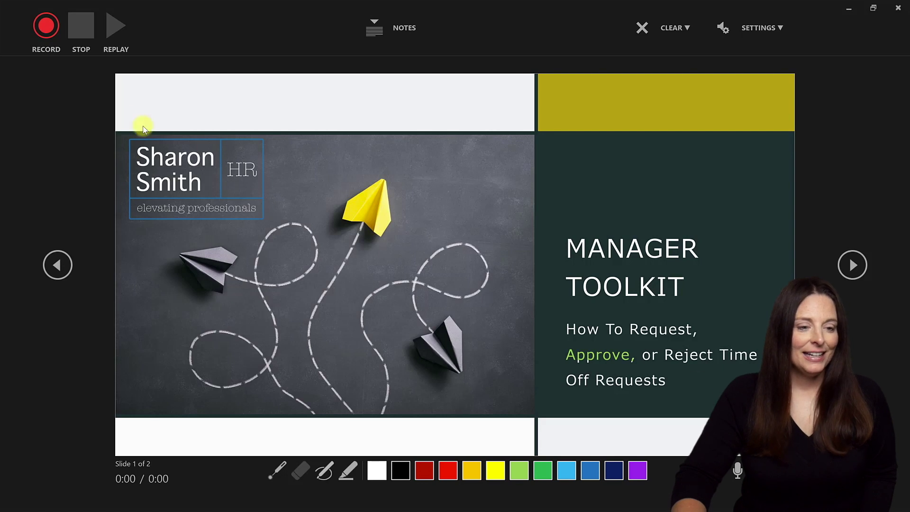
- Start recording narration with speaker notes shown and advance to the form slide
left_click(47, 30)
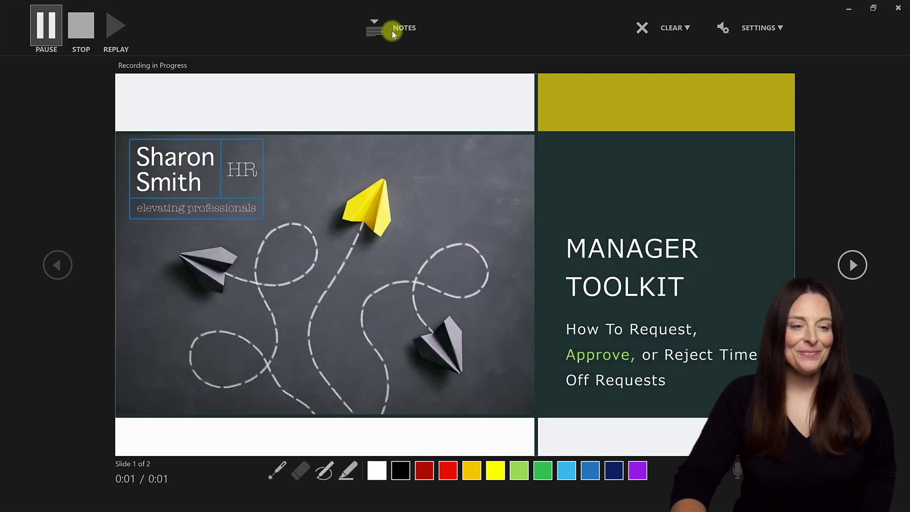
left_click(391, 28)
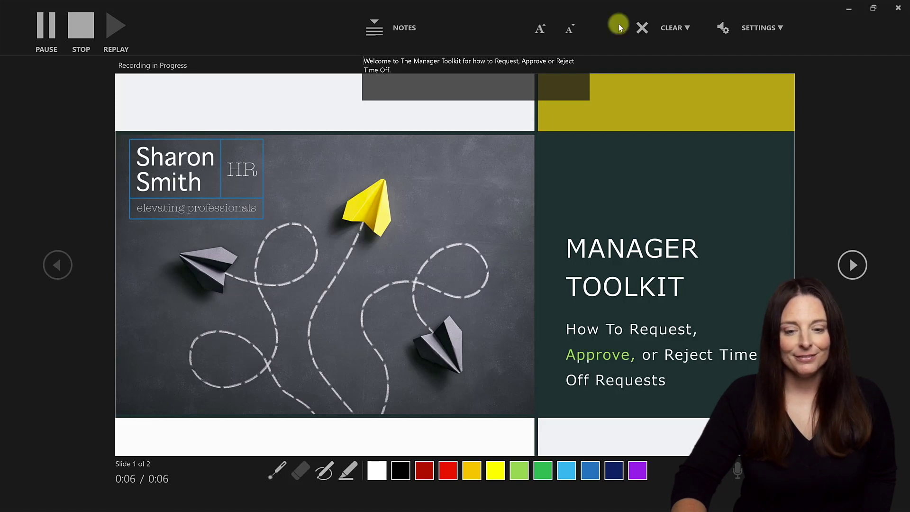
left_click(858, 265)
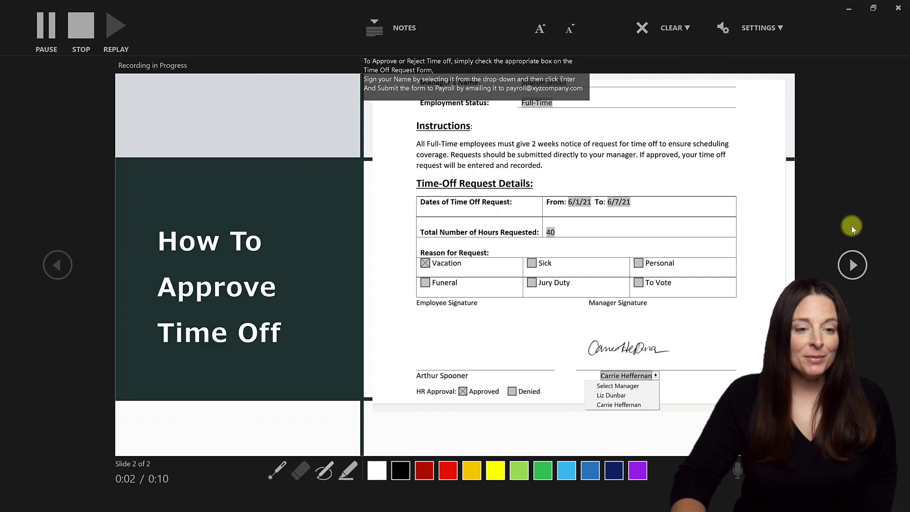
- Reveal both arrows and the payroll callout, stop recording, and return to slide 1
left_click(681, 247)
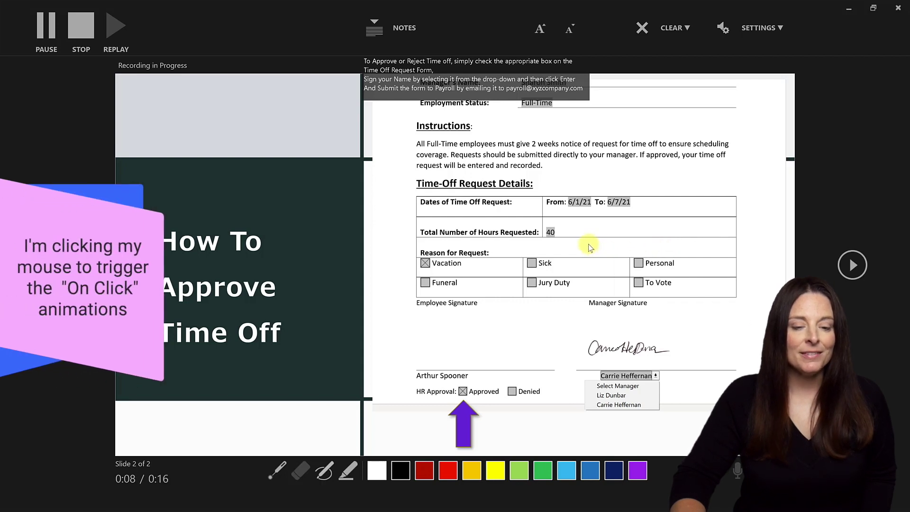
left_click(598, 251)
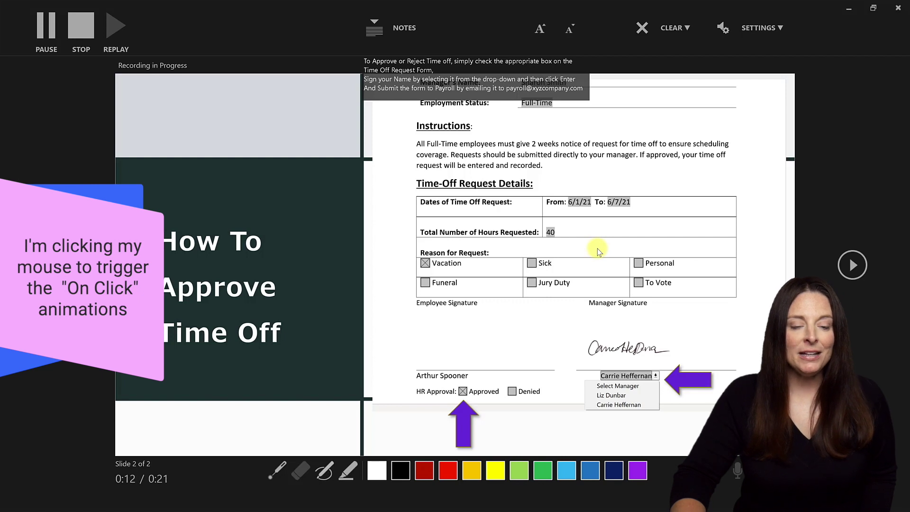
left_click(580, 244)
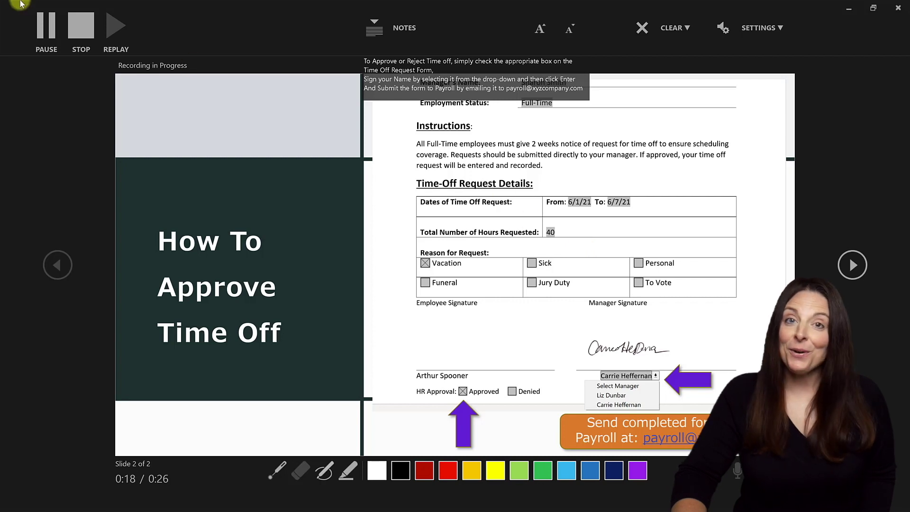
left_click(80, 30)
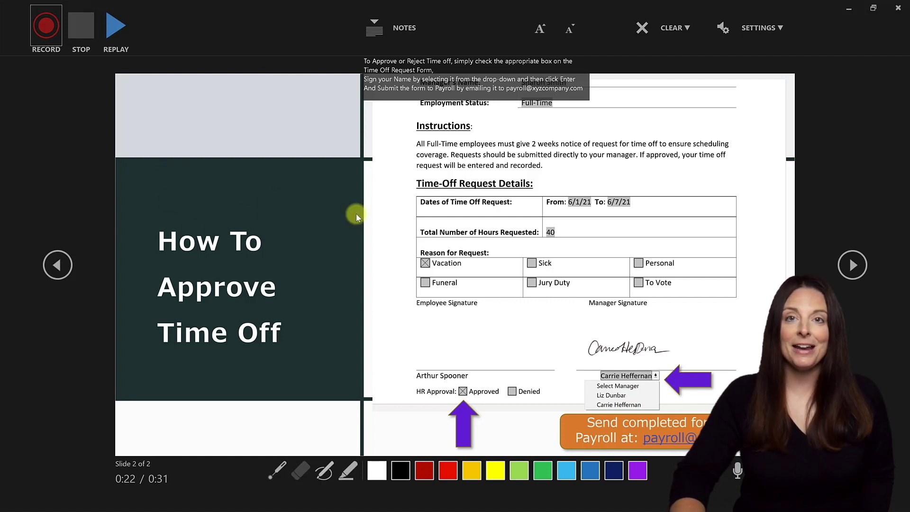
left_click(57, 264)
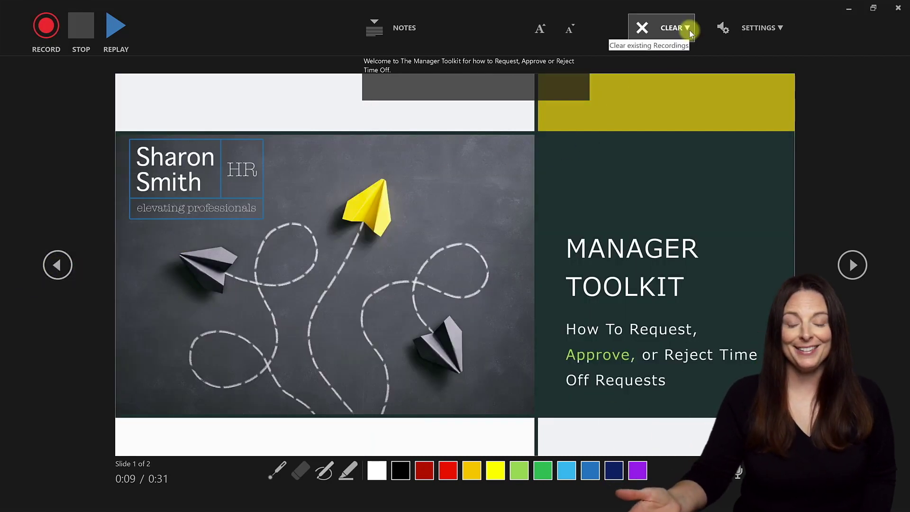
- Export to video at Full HD (1080p) with recorded timings and choose Create Video
left_click(898, 9)
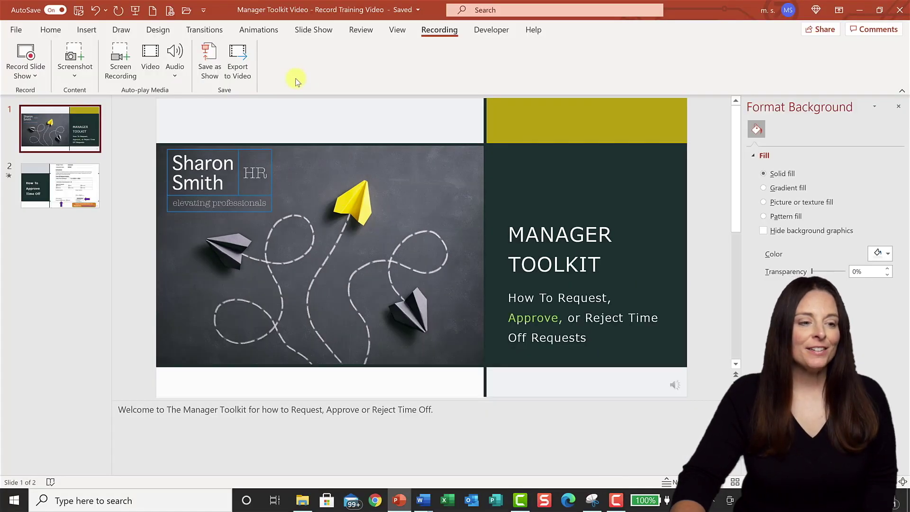
left_click(238, 70)
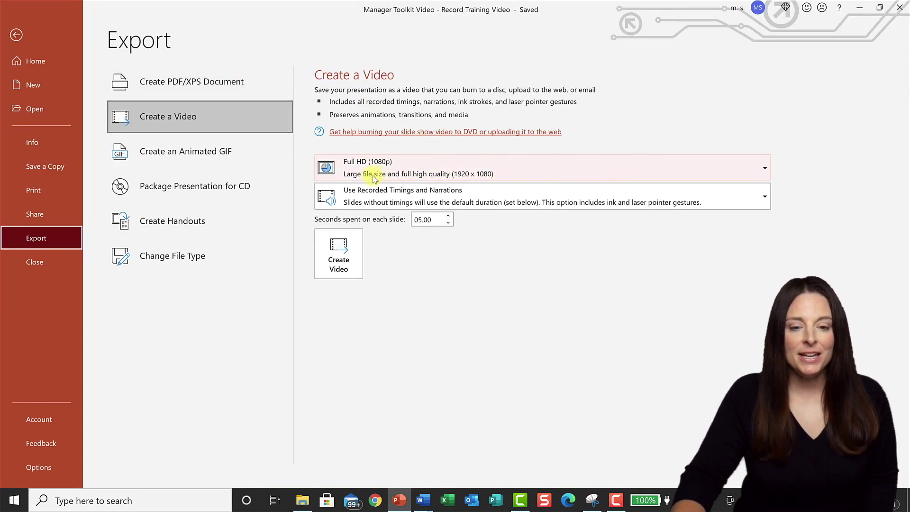
left_click(764, 169)
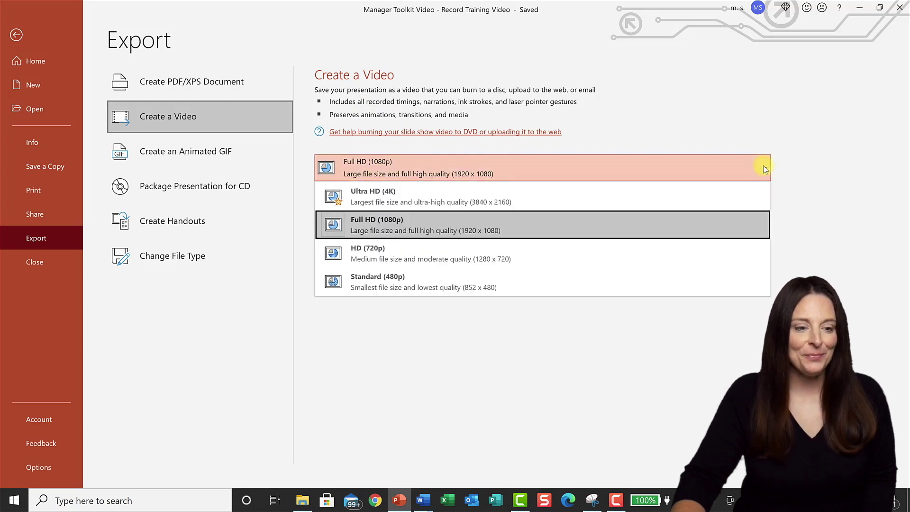
left_click(763, 167)
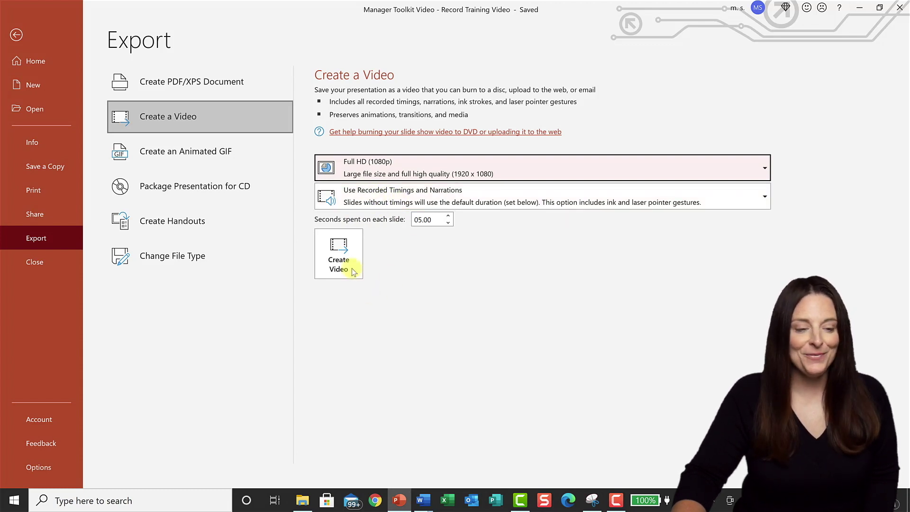
left_click(347, 256)
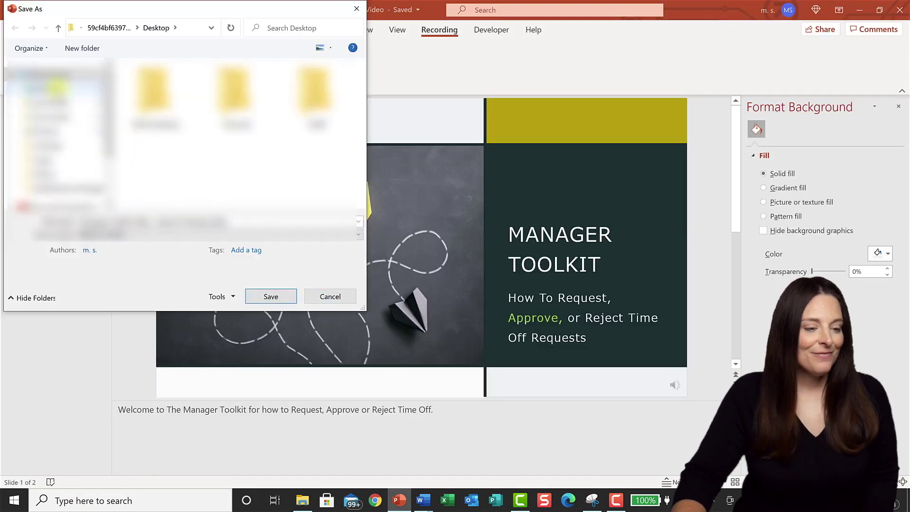
- Save the video file to the Desktop
left_click(268, 296)
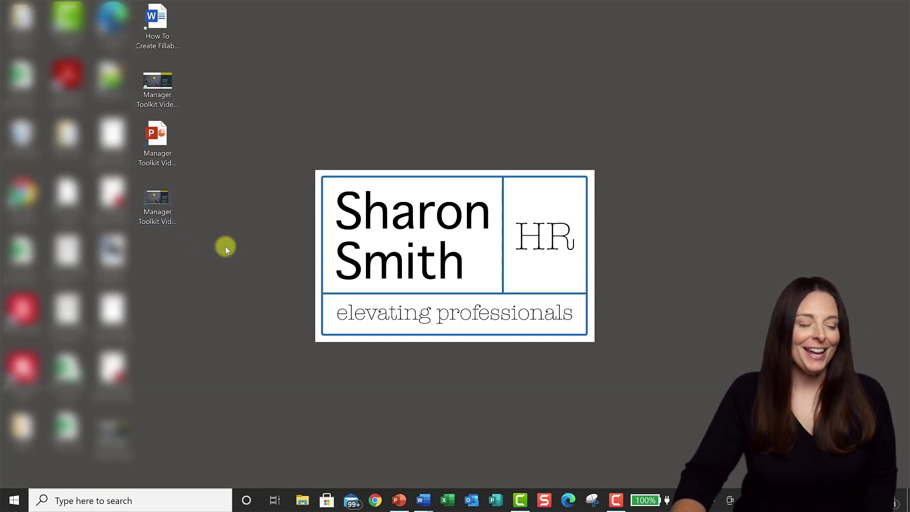
- Play the exported Manager Toolkit video and leave full-screen playback
double_click(157, 201)
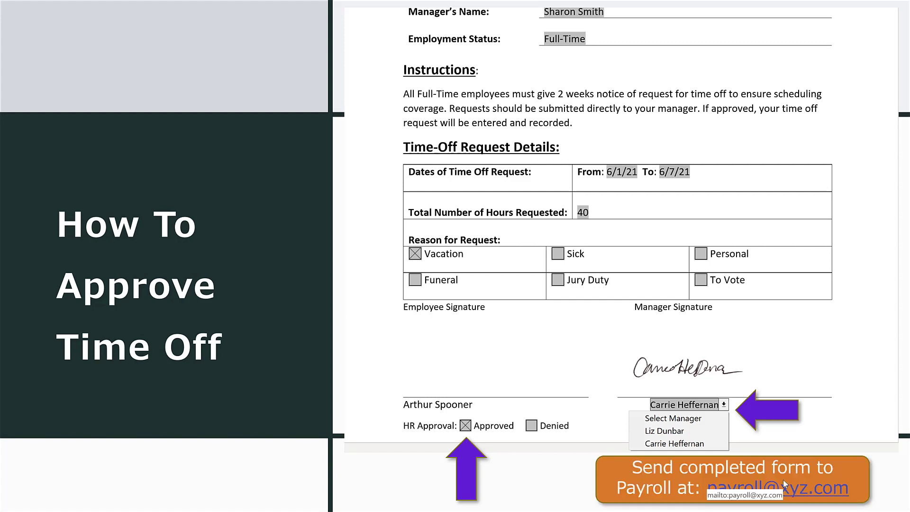
key("Escape")
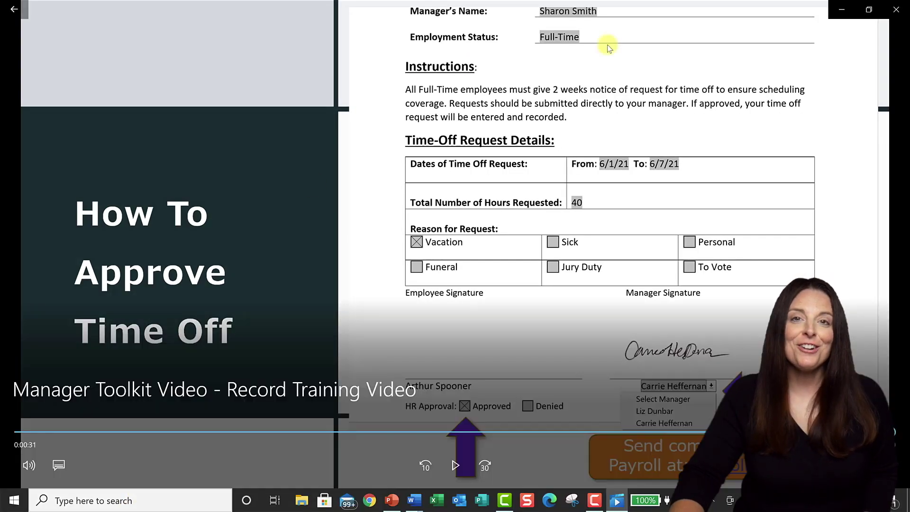